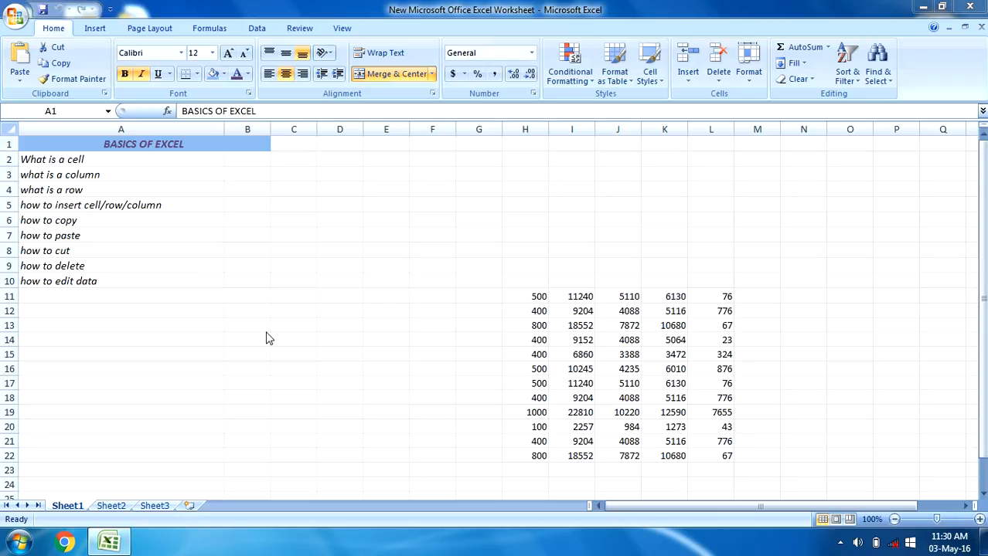
Step through the topic list under the BASICS OF EXCEL heading in column A
left_click(103, 163)
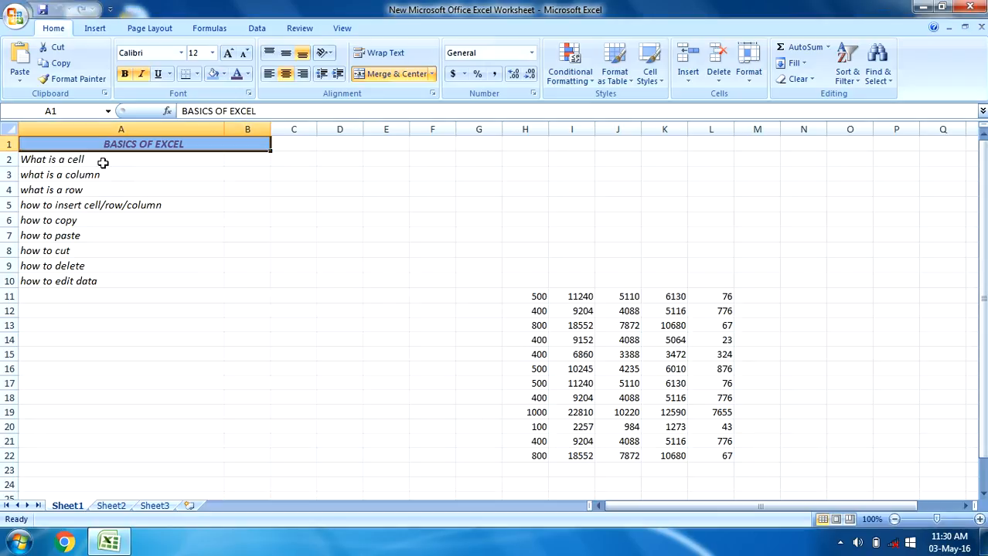
key("Down")
key("Down")
key("Down")
key("Down")
key("Down")
key("Down")
key("Down")
key("Down")
key("Down")
key("Down")
key("Down")
key("Down")
key("Down")
key("Up")
key("Up")
key("Up")
key("Up")
key("Up")
key("Up")
key("Up")
key("Up")
key("Up")
key("Up")
key("Up")
key("Up")
key("Down")
key("Down")
key("Down")
key("Up")
key("Up")
key("Up")
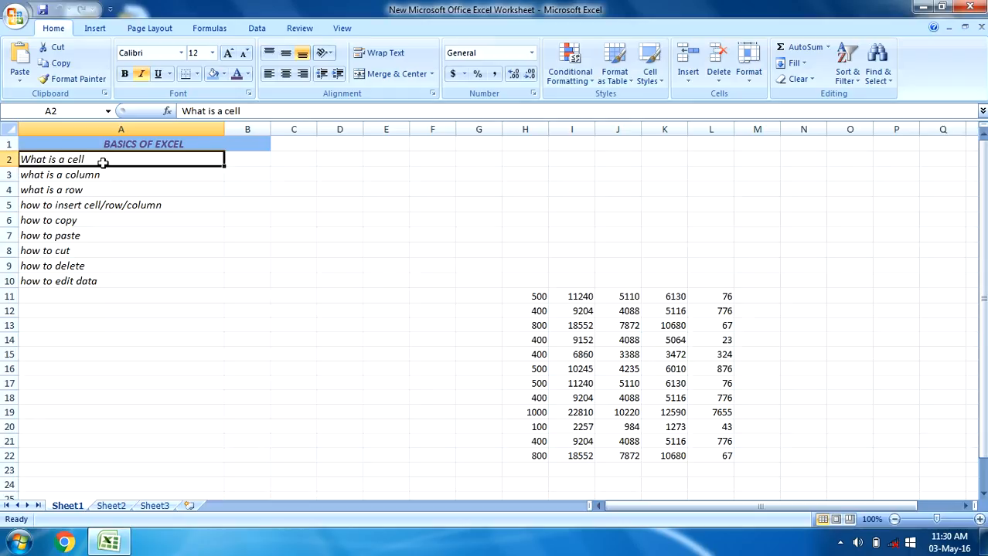
Select individual empty cells around the sheet, such as C5, E4, K5, E11 and C7, as examples of a cell
left_click(290, 210)
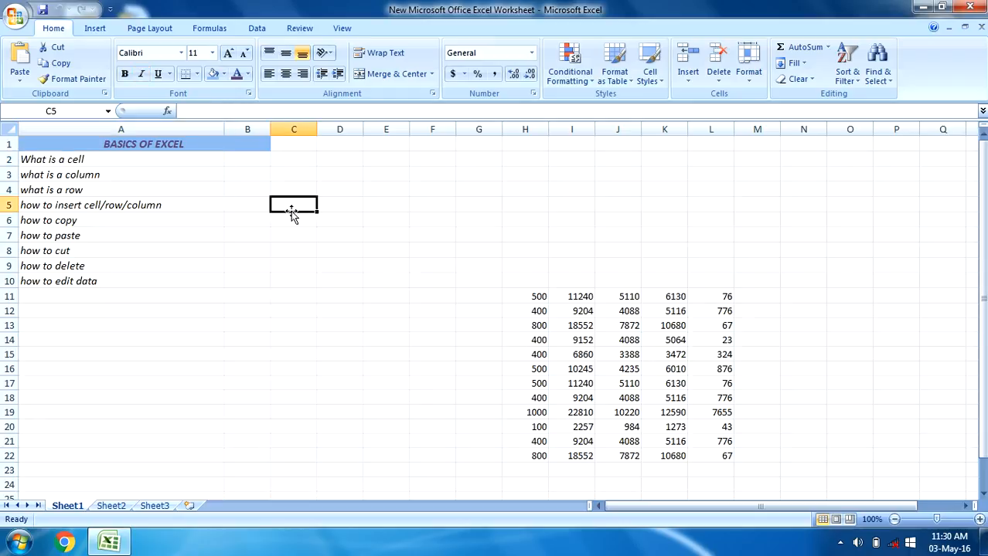
left_click(352, 201)
left_click(390, 189)
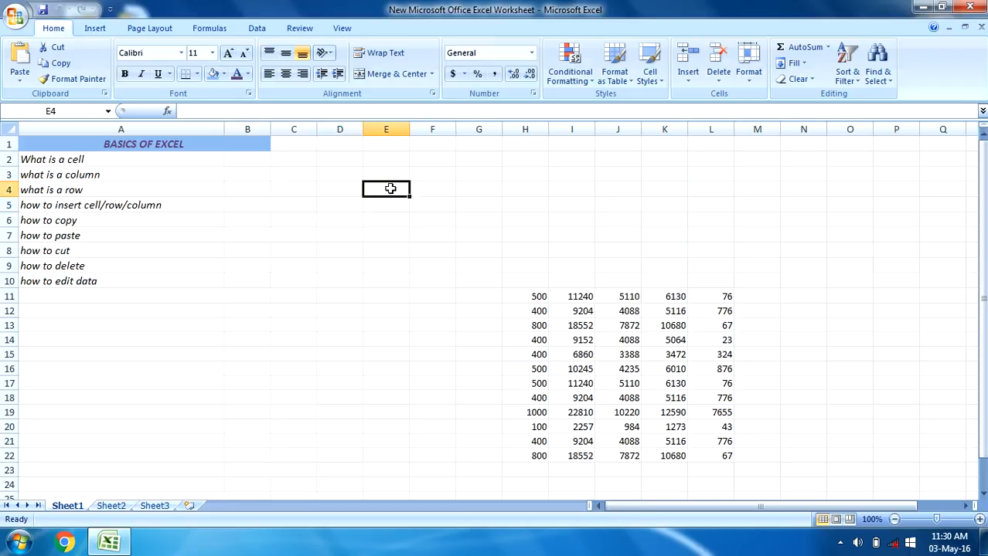
left_click(493, 191)
left_click(651, 203)
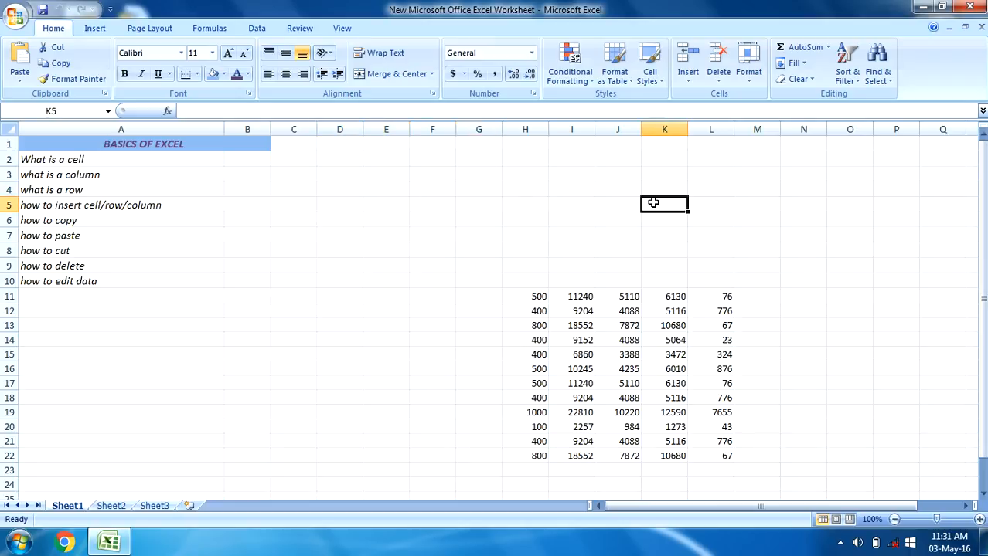
left_click(458, 194)
left_click(296, 215)
left_click(301, 283)
left_click(405, 297)
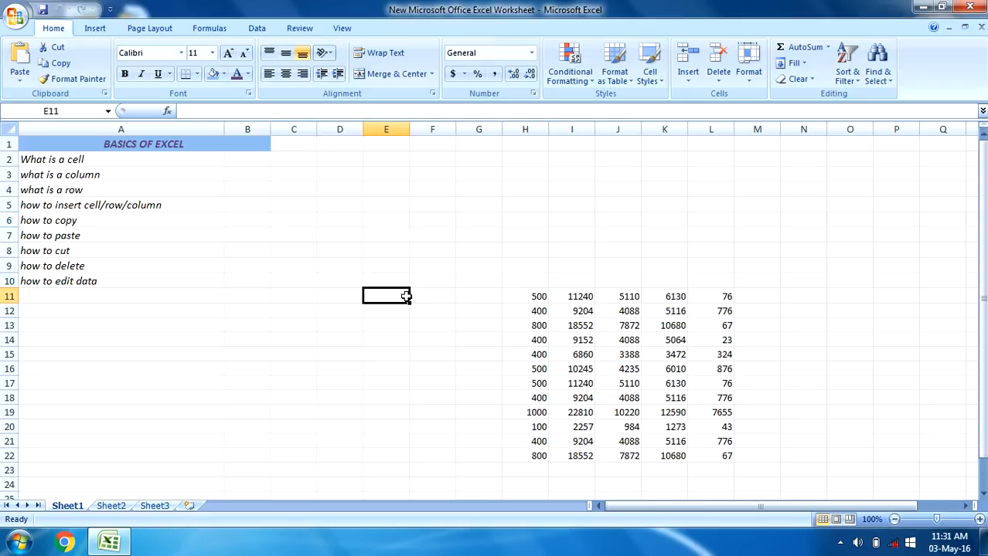
left_click(437, 177)
left_click(643, 189)
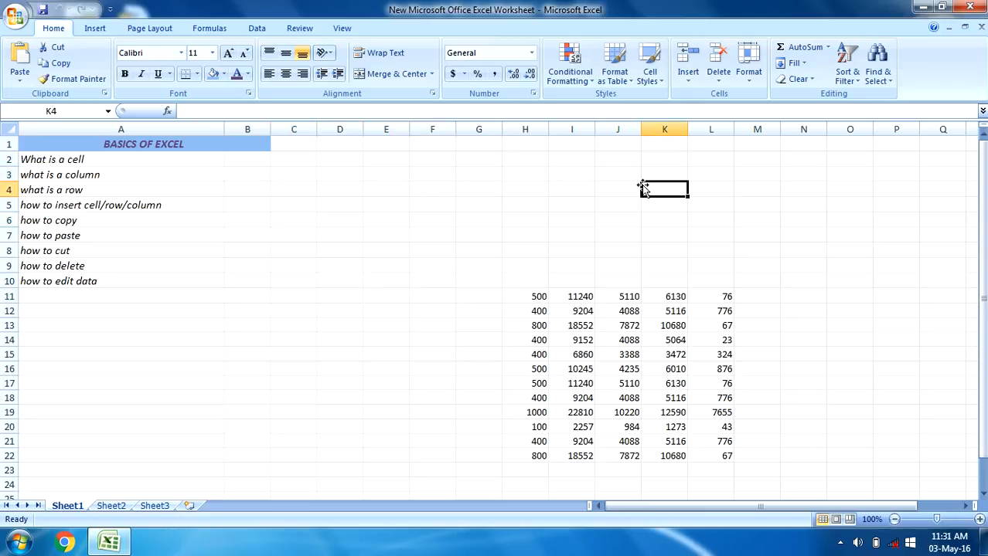
left_click(416, 193)
left_click(291, 237)
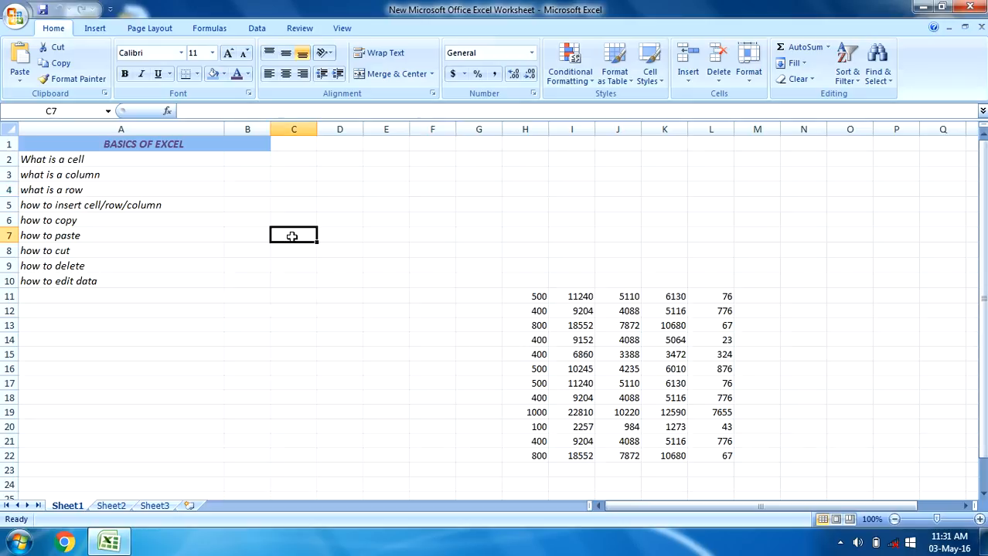
Select cells G6, D10, F11 and H8 to read their cell addresses, dismissing the Windows color scheme prompt
left_click(465, 223)
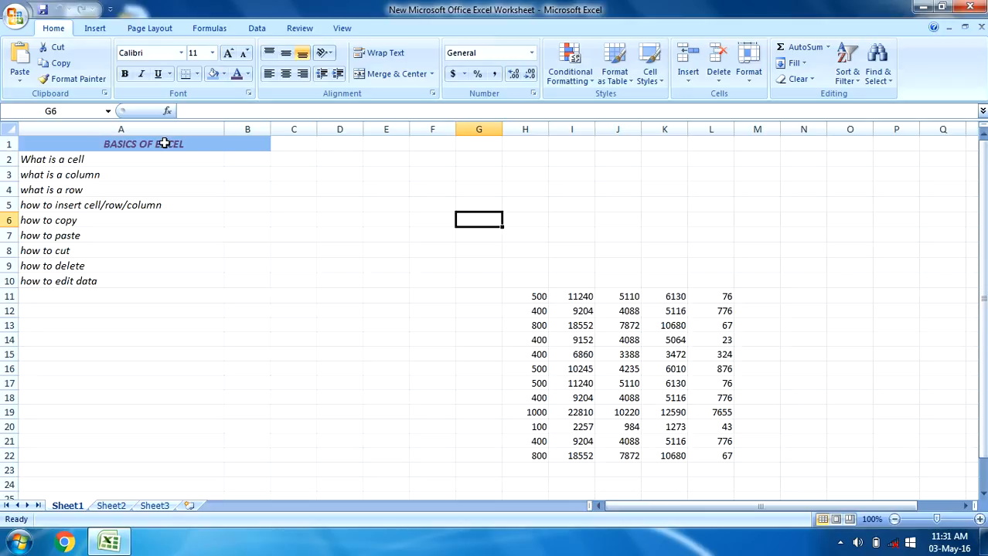
left_click(346, 281)
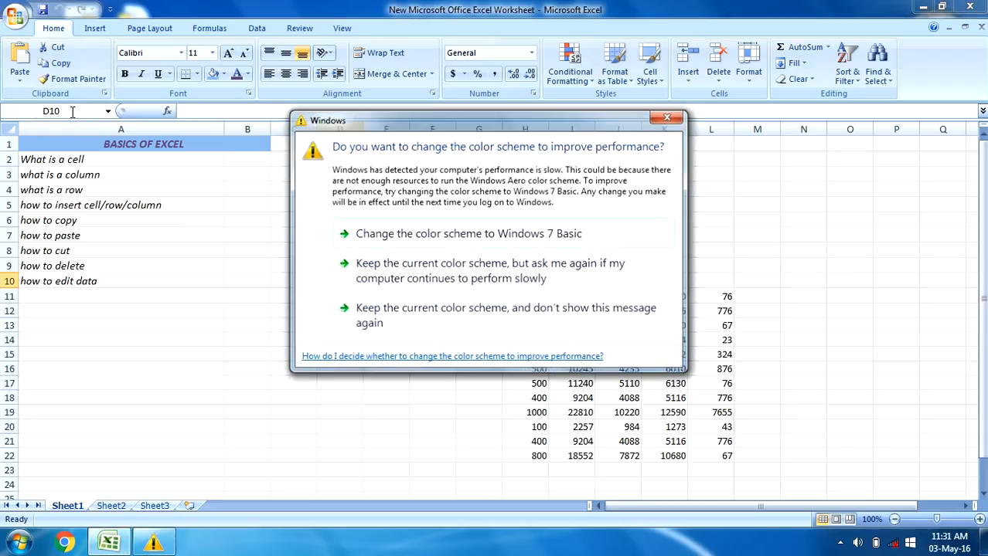
key("Escape")
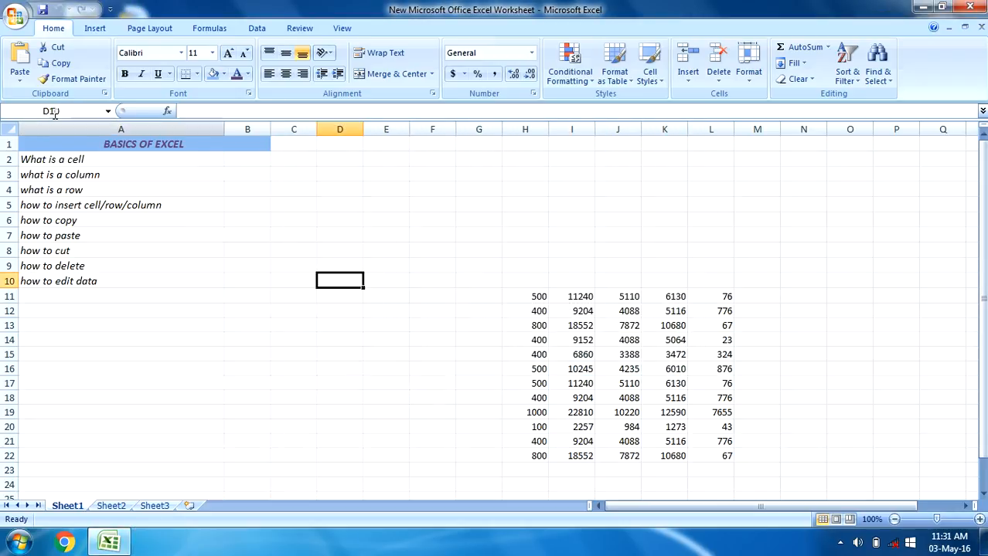
left_click(435, 300)
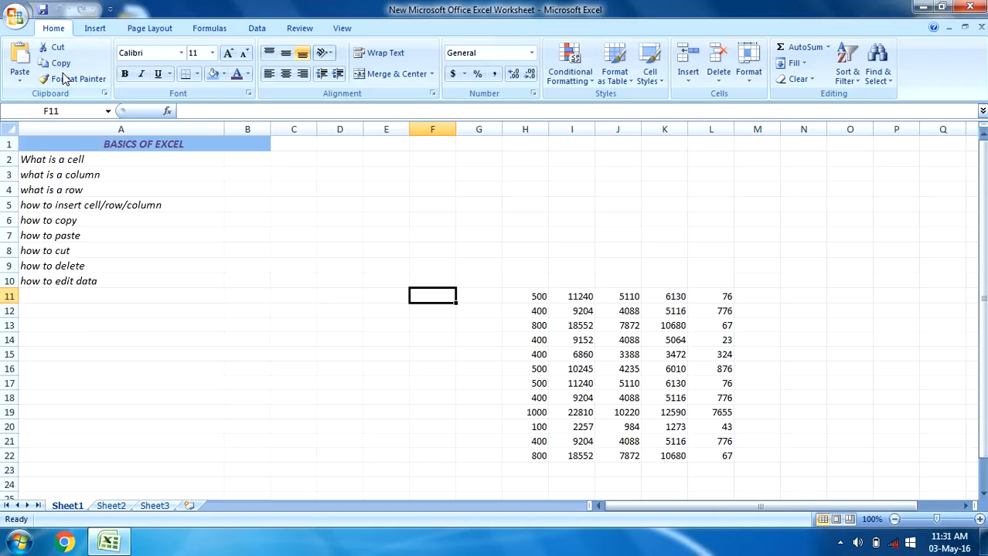
left_click(514, 249)
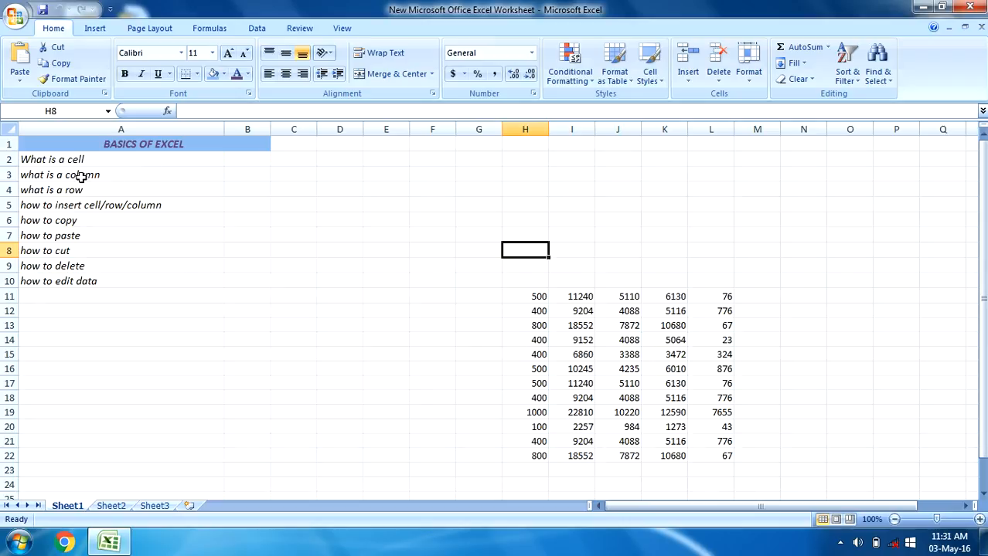
Select entire columns D and E in turn as examples of a column
left_click(348, 130)
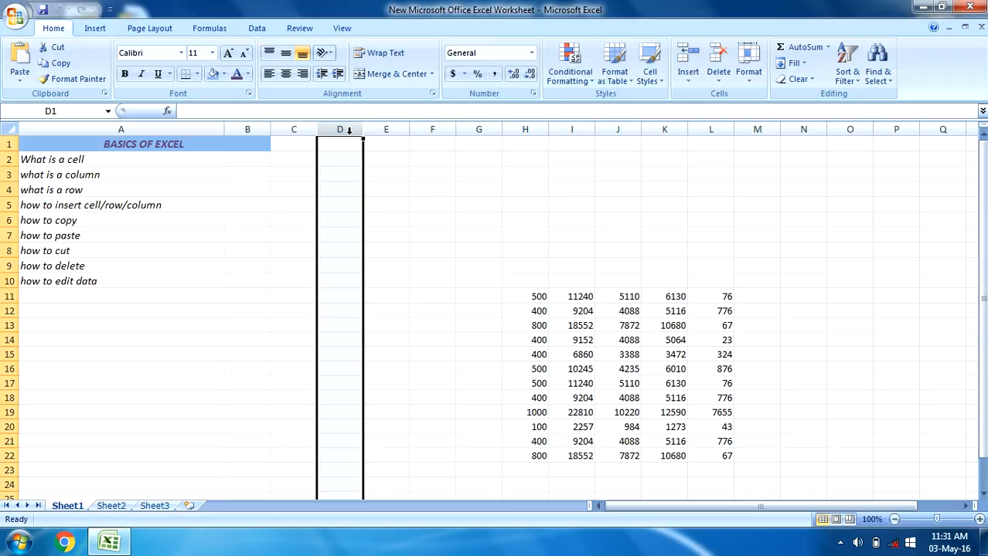
left_click(395, 130)
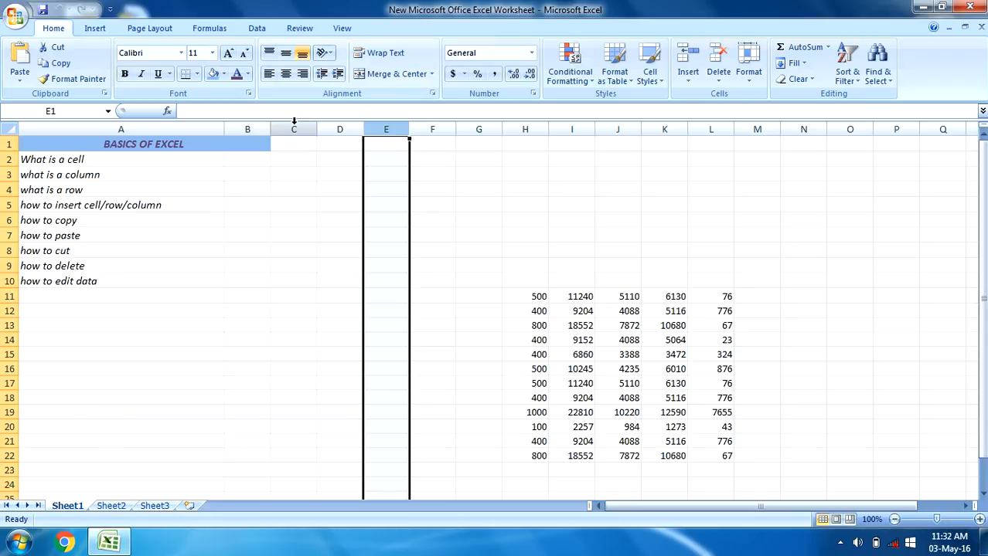
left_click_drag(293, 130, 397, 119)
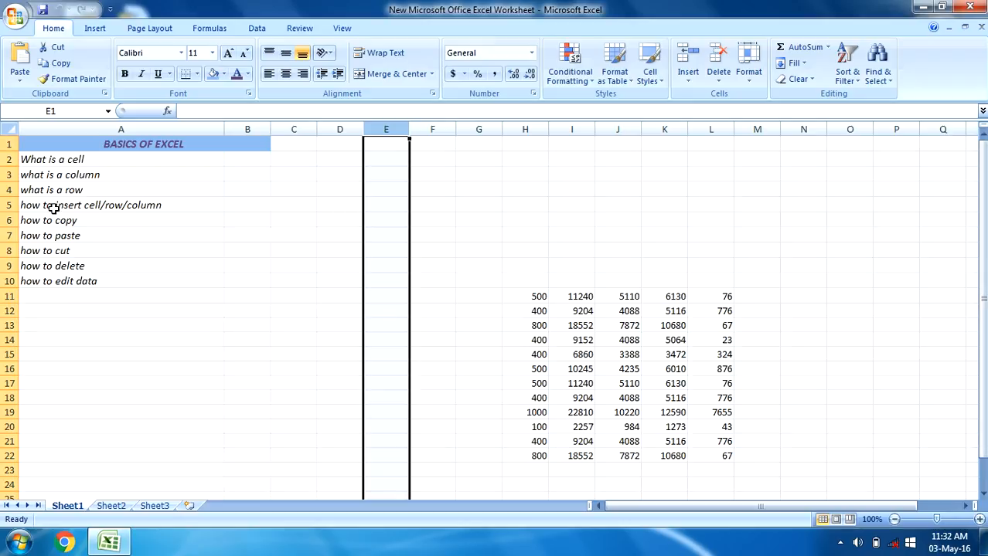
Select and copy entire row 13 and select entire row 12 as examples of a row, ending on cell E19
left_click(10, 326)
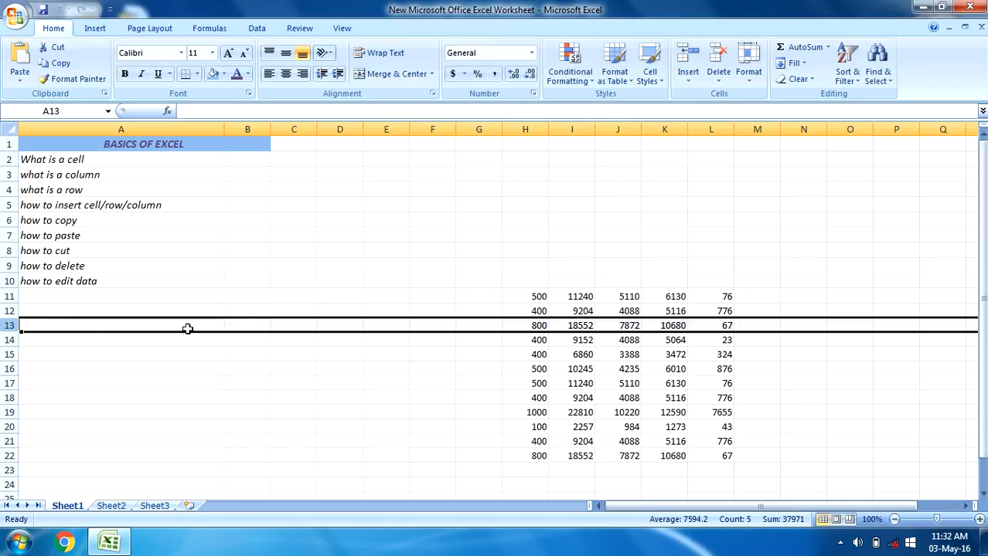
key("ctrl+c")
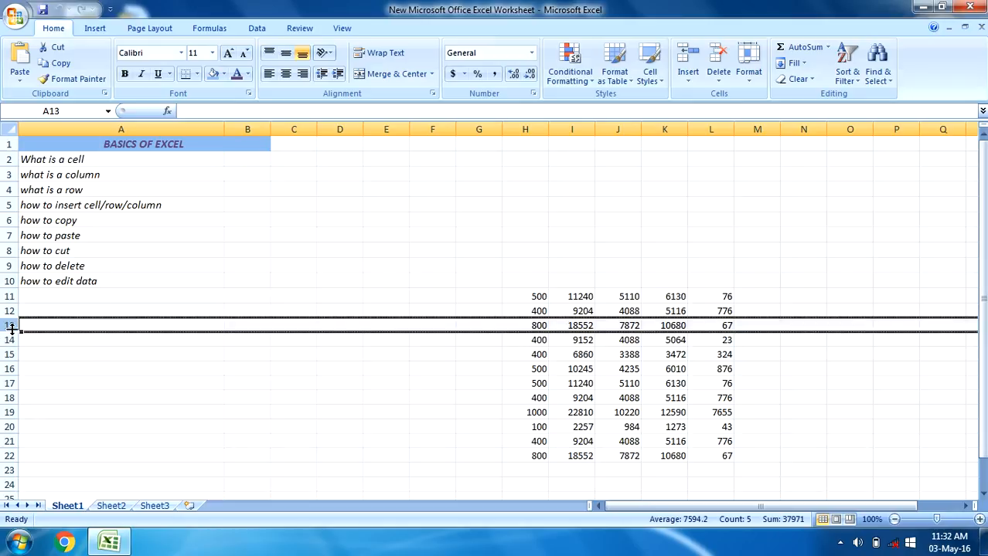
left_click(9, 311)
left_click_drag(10, 197, 10, 195)
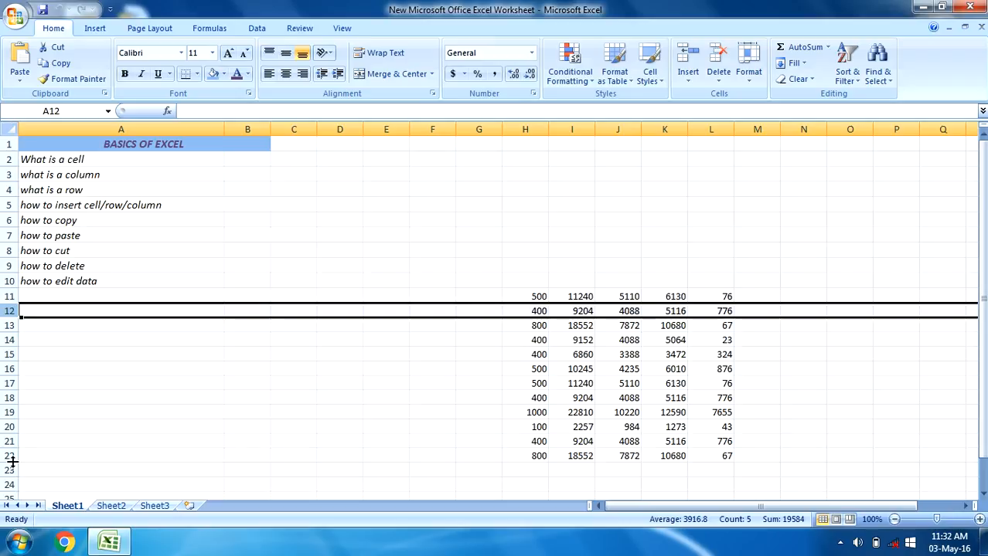
left_click(378, 419)
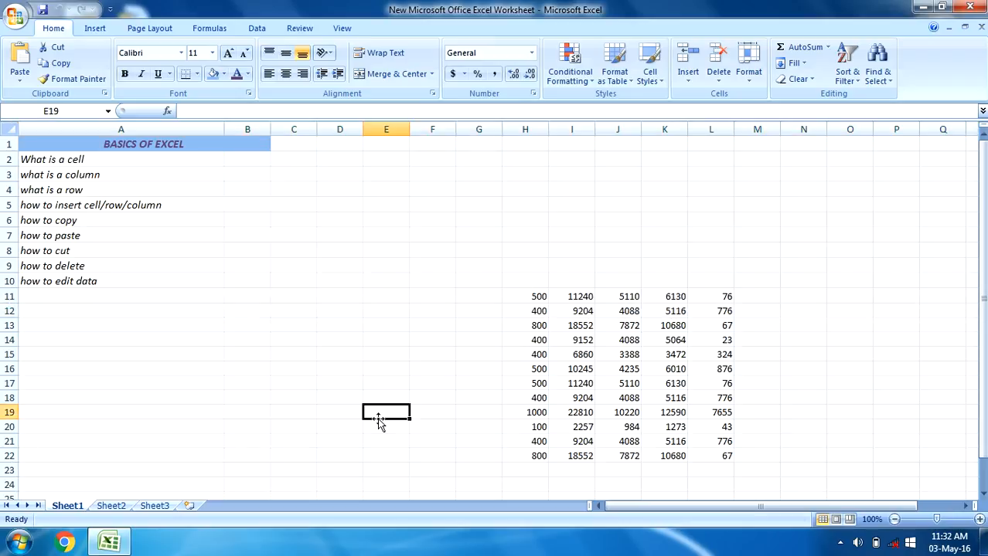
Highlight the number table as range H10:M24 and select the "how to insert cell/row/column" topic in A5
left_click(80, 203)
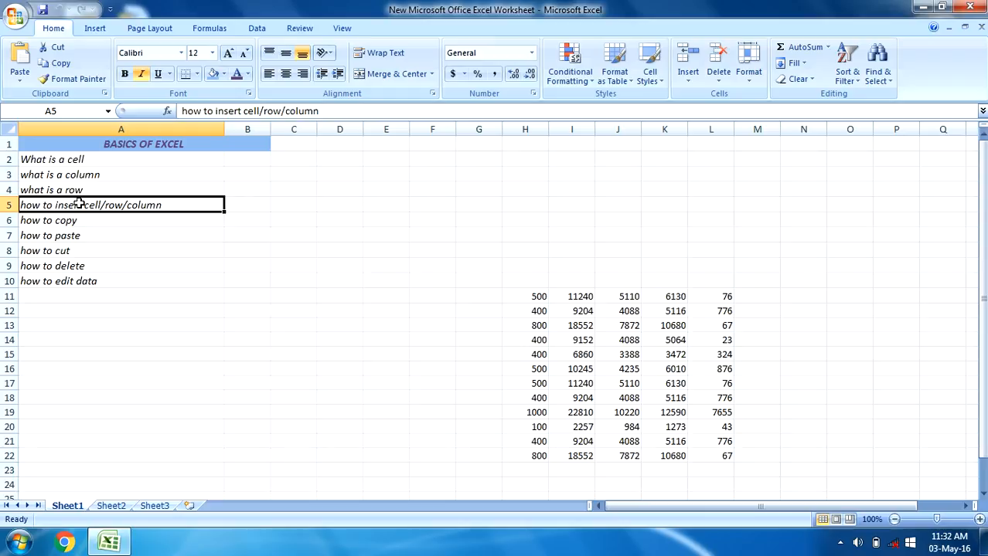
left_click_drag(507, 279, 750, 494)
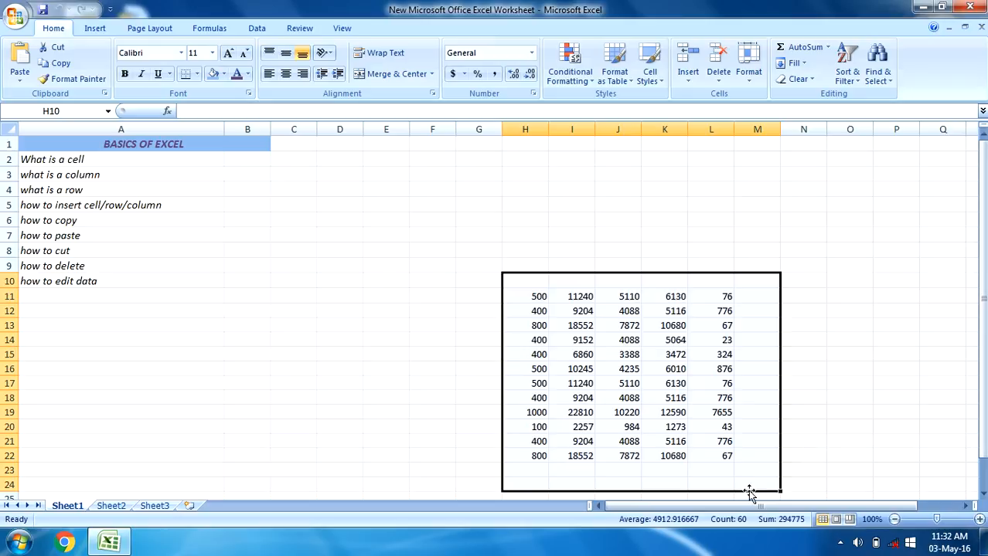
left_click(90, 207)
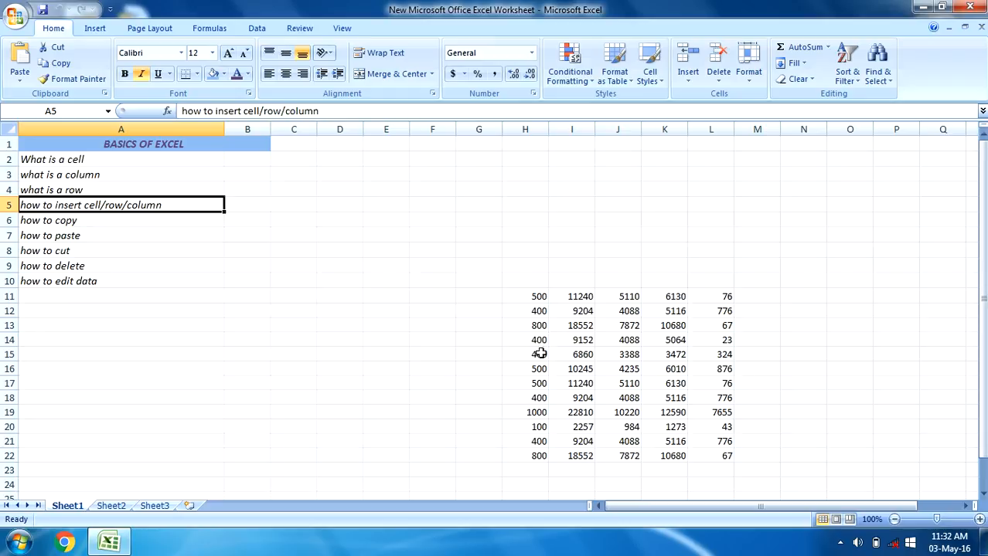
Insert a blank cell at H13 in the number table, shifting the existing cells down
left_click(540, 311)
left_click(539, 326)
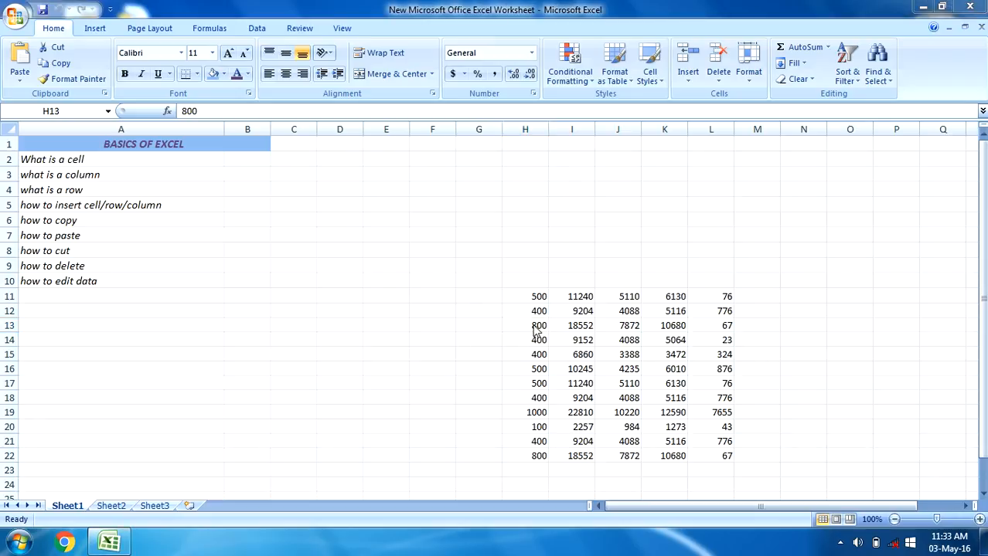
left_click(533, 324)
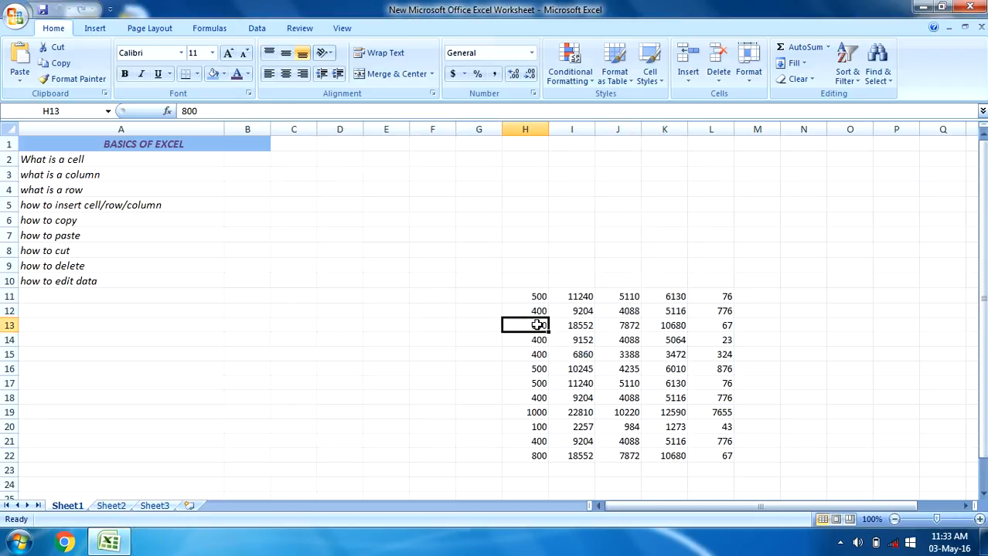
right_click(538, 326)
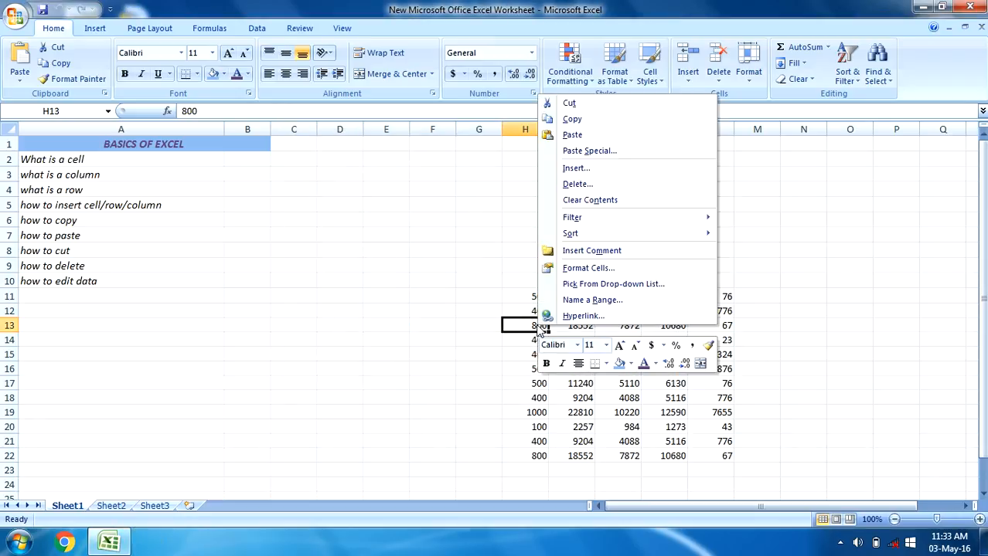
left_click(600, 166)
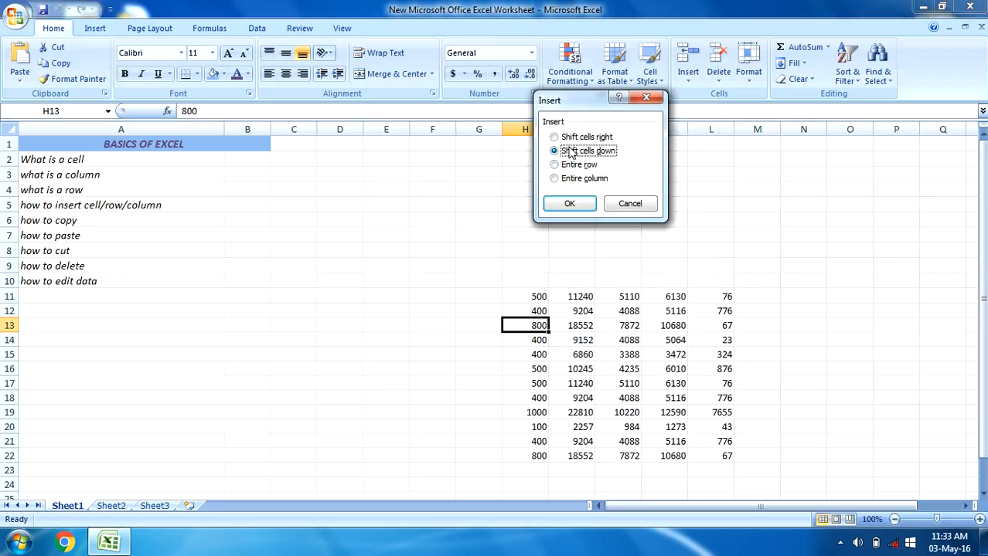
left_click(572, 205)
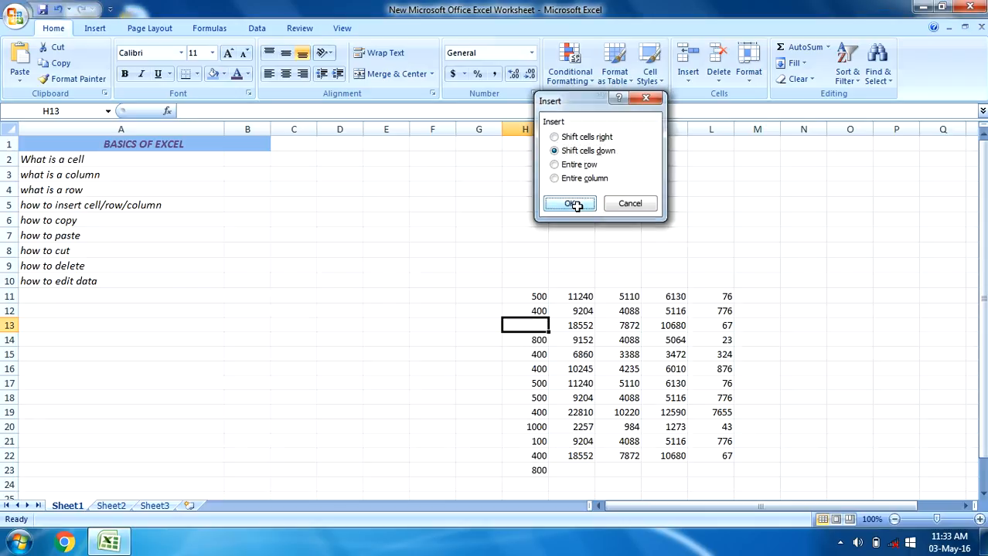
Enter 200 in the blank cell H13 between the values 400 and 800
left_click(536, 310)
left_click(537, 339)
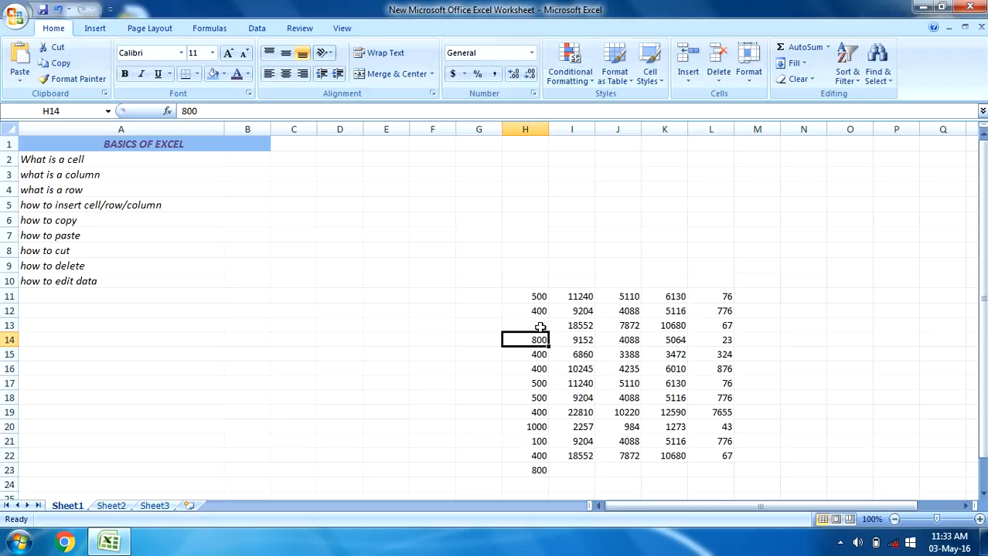
left_click(539, 325)
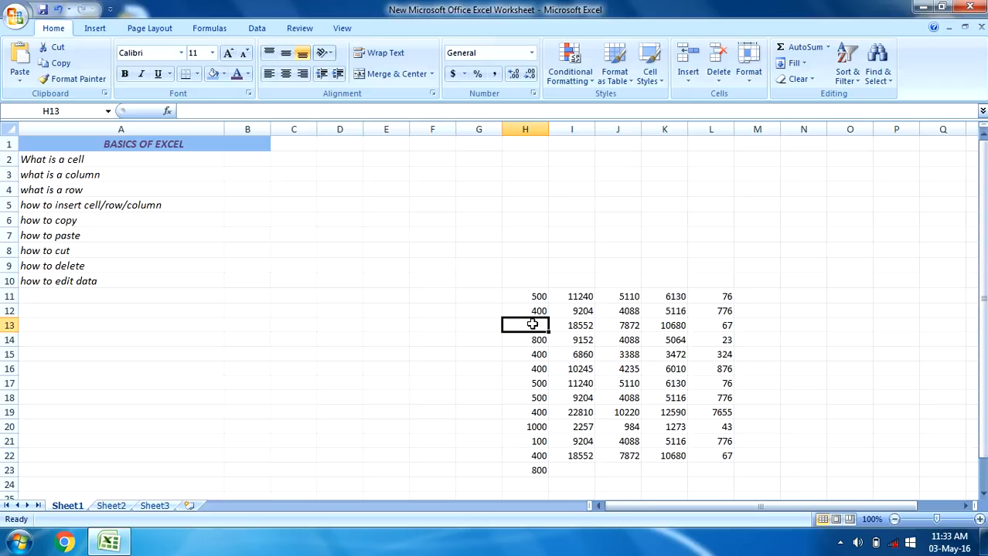
type("200")
left_click(485, 343)
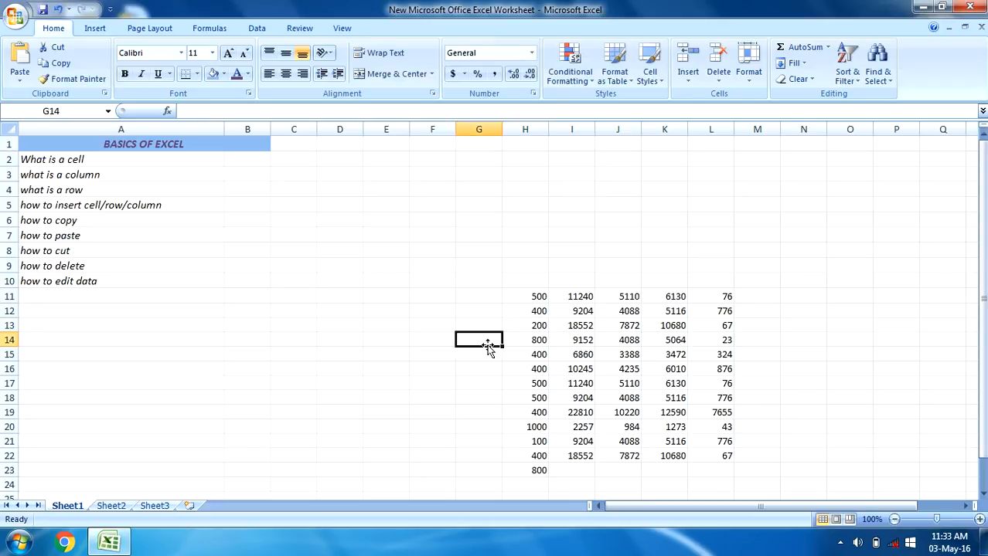
Select cell H13, entire row 14, and cell H15 to examine where a row can be inserted in the number table
left_click(539, 325)
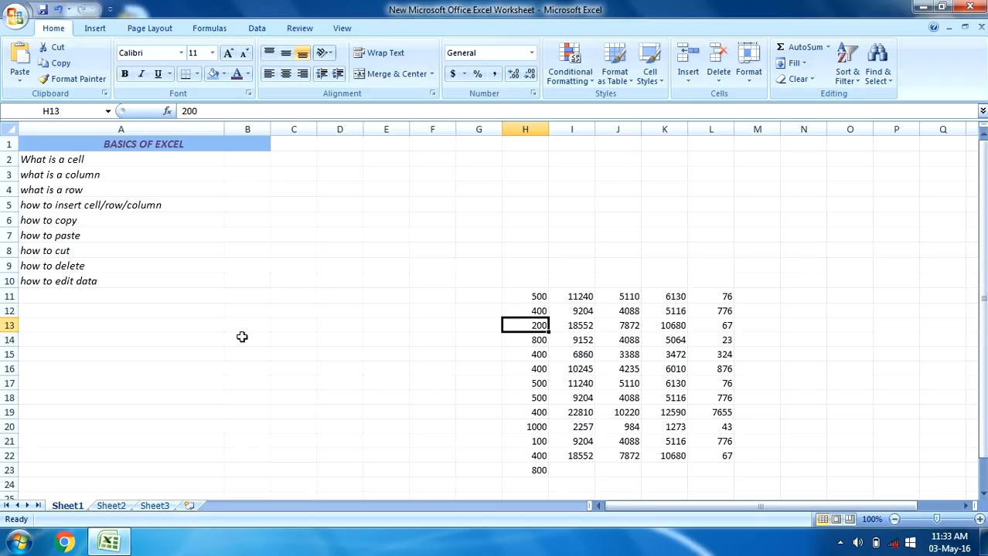
left_click(9, 340)
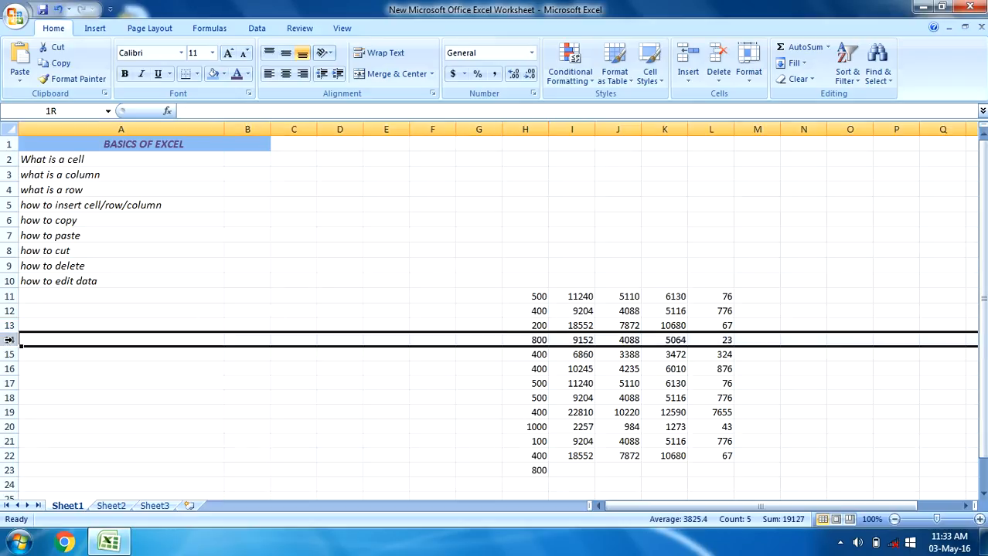
left_click(226, 312)
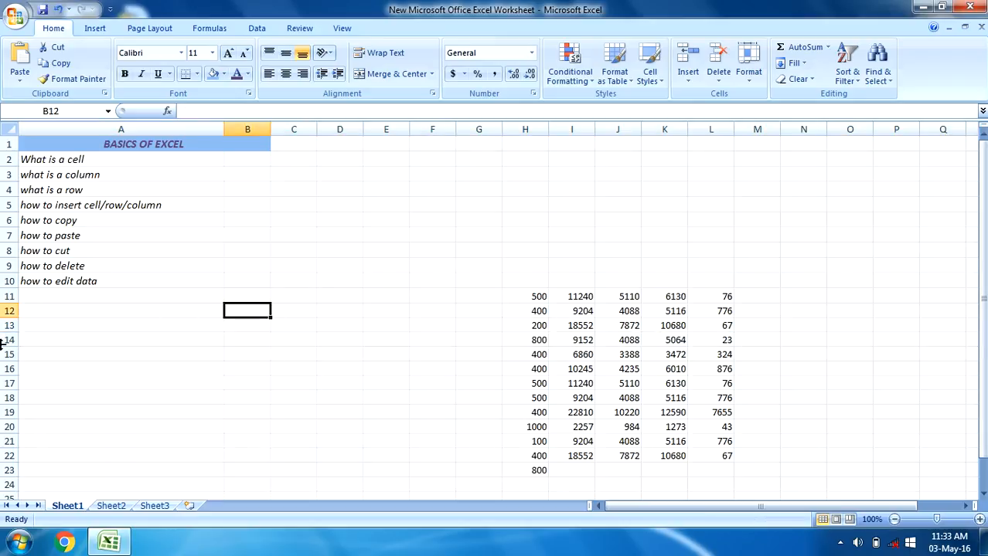
left_click(538, 355)
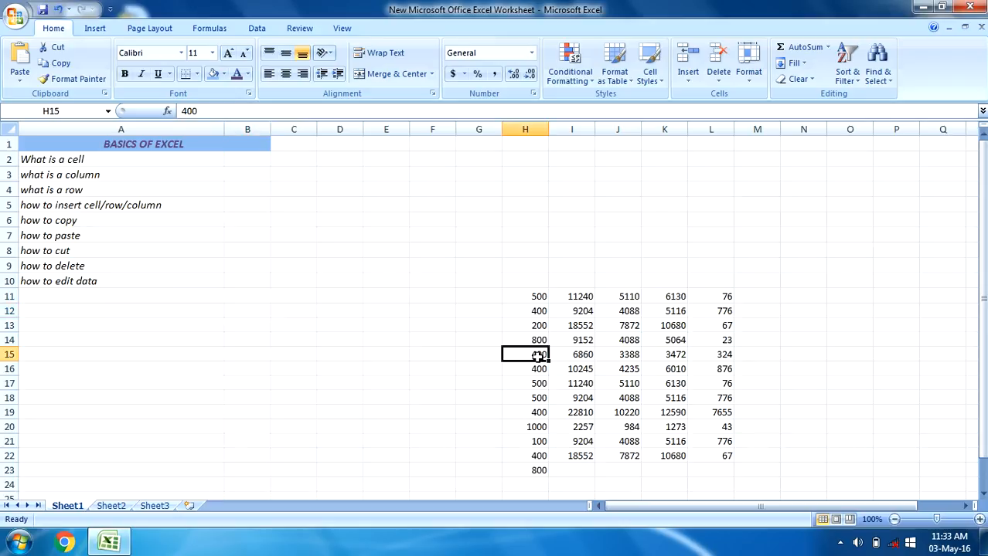
Insert an entire blank row at H14 in the number table, between the values 200 and 800
left_click(536, 341)
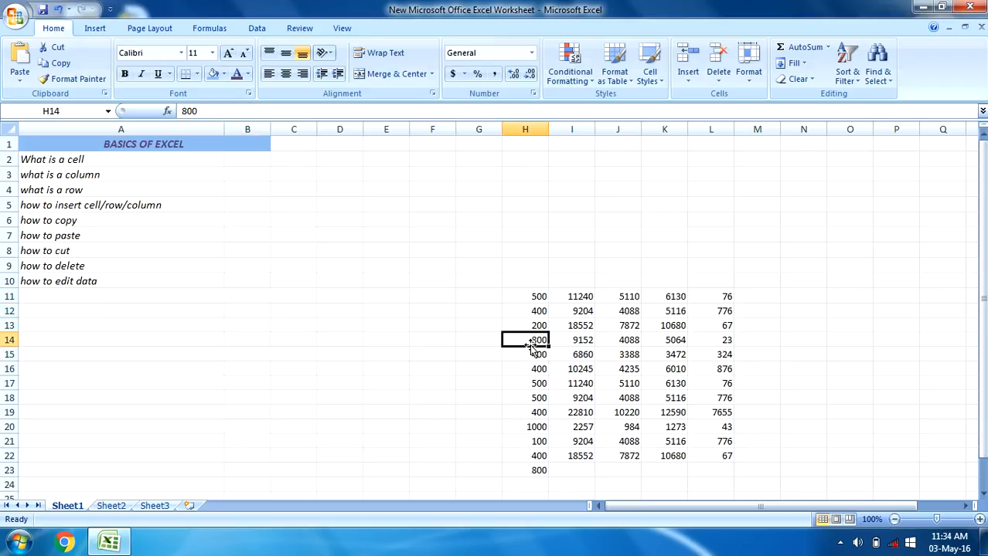
right_click(526, 343)
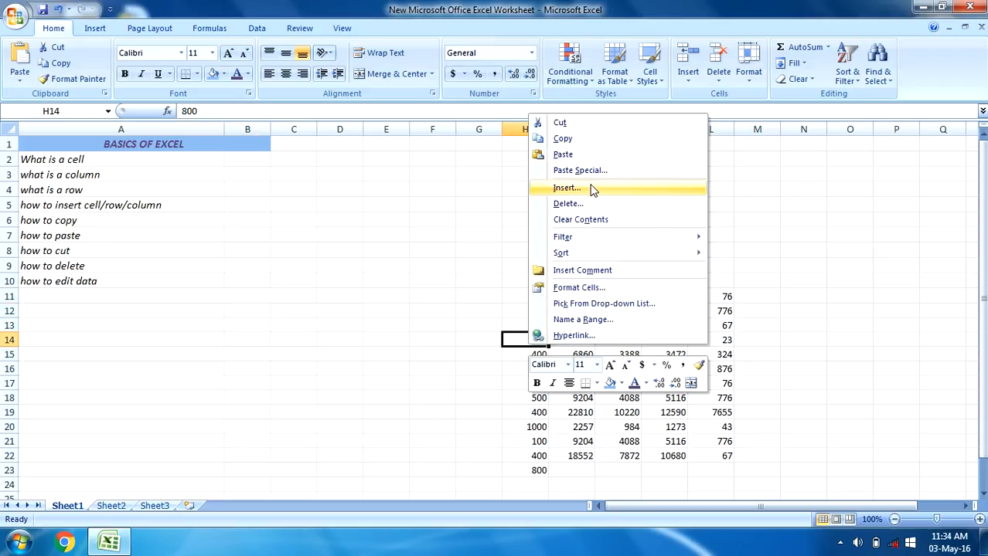
left_click(545, 187)
left_click(563, 185)
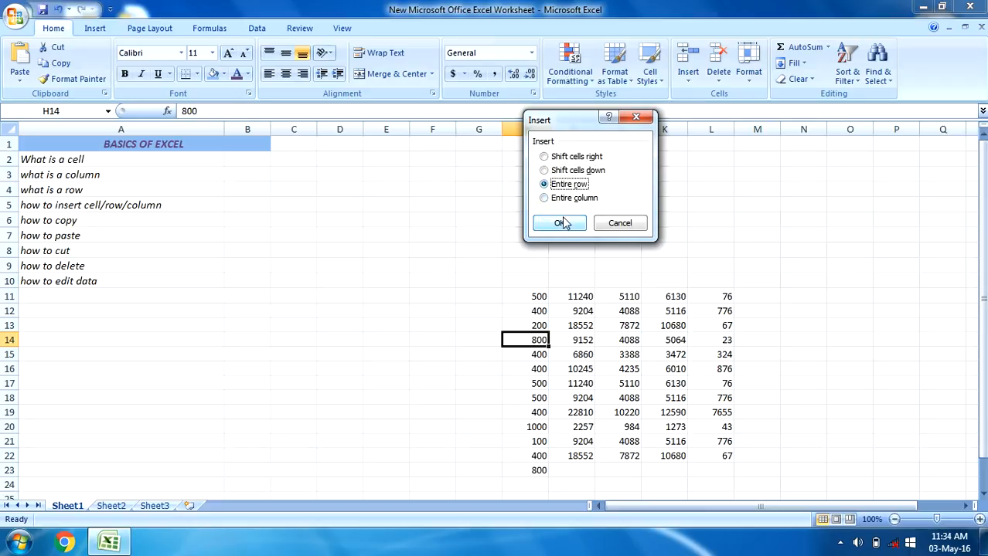
left_click(560, 223)
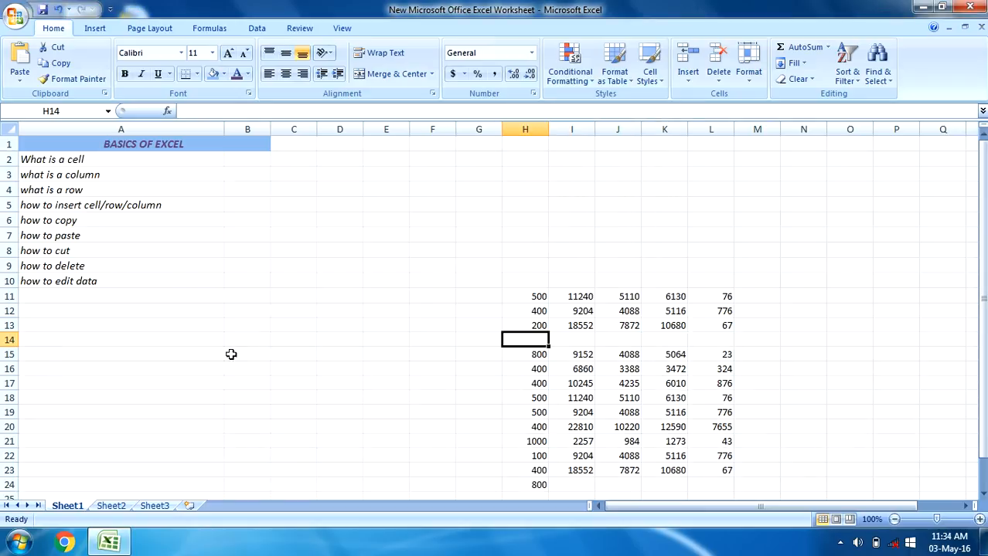
Move back and forth through the blank cells of row 14 to inspect them and undo the row insertion
key("Right")
key("Right")
key("Right")
key("Right")
key("Left")
key("Left")
key("Left")
key("Left")
key("Right")
key("Right")
key("Right")
key("Right")
key("Right")
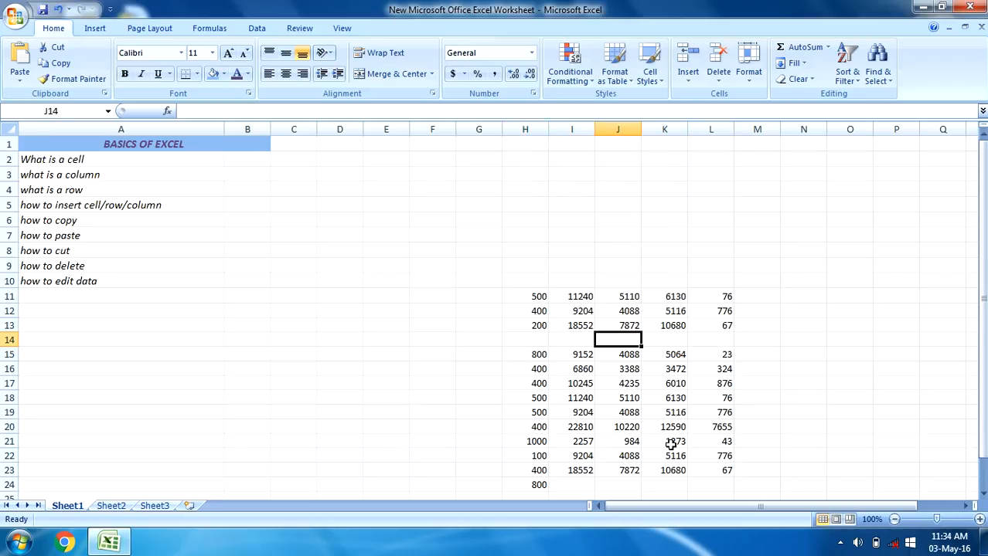
key("Left")
key("Left")
key("Left")
key("Left")
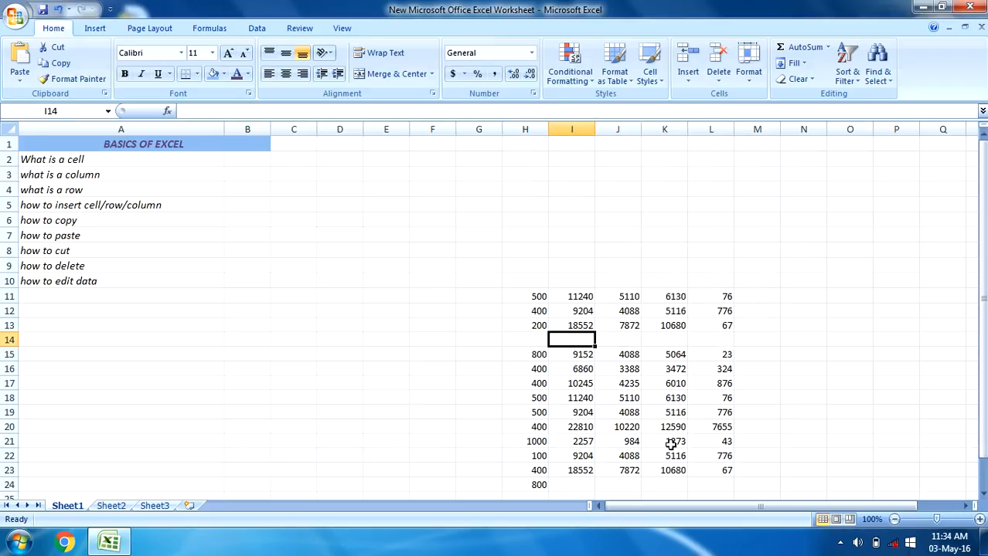
key("Left")
key("Right")
key("Right")
key("Right")
key("Right")
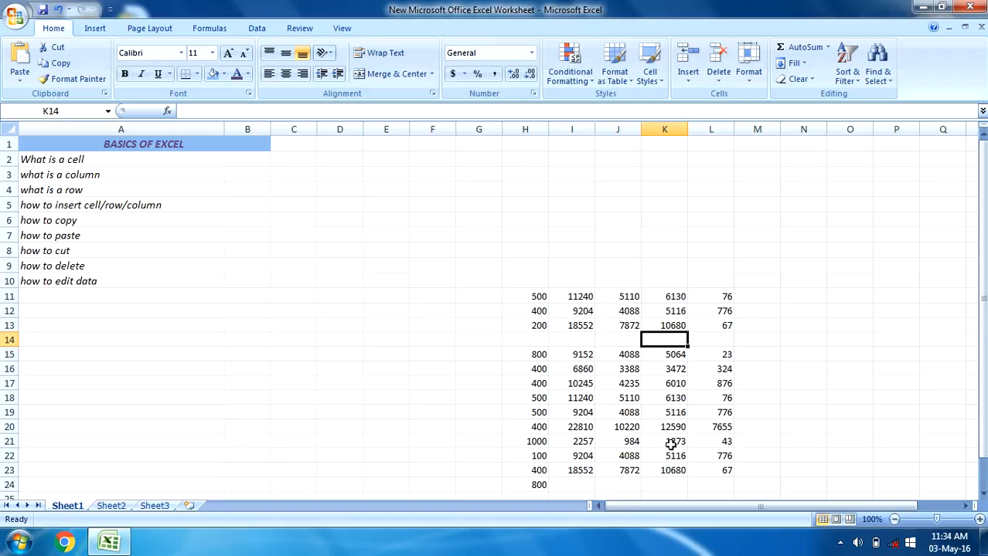
key("ctrl+z")
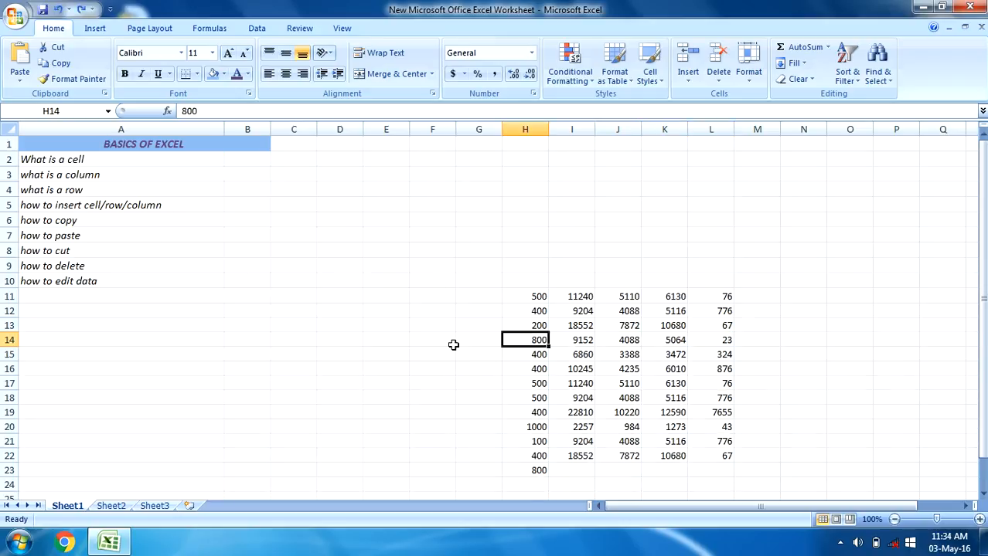
Insert an entire blank column at J11 in the number table and select column J
left_click(576, 296)
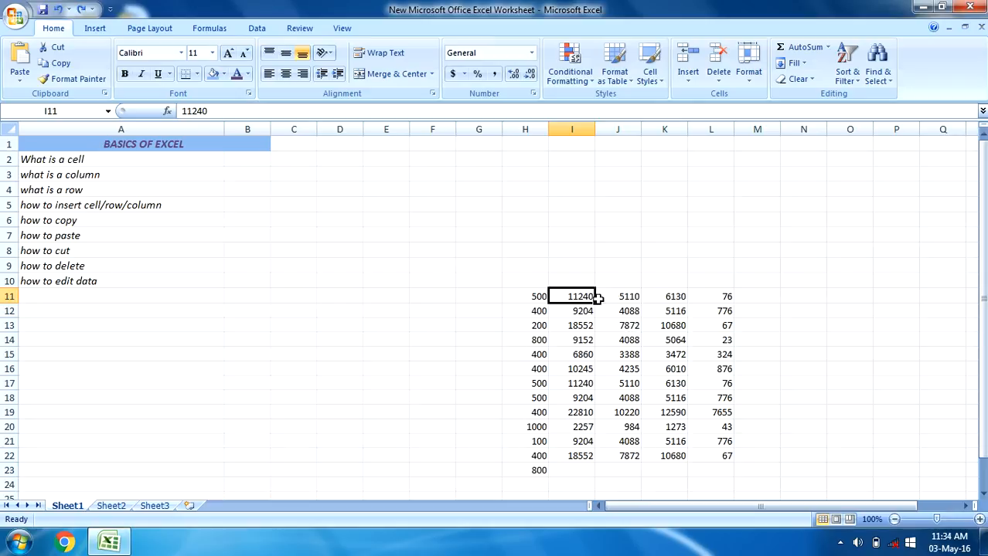
left_click(620, 298)
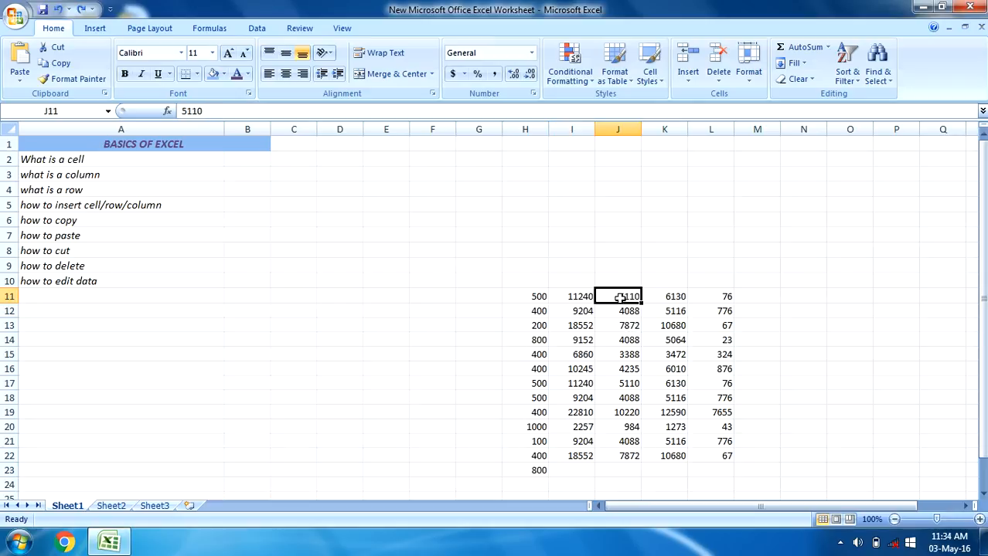
right_click(621, 299)
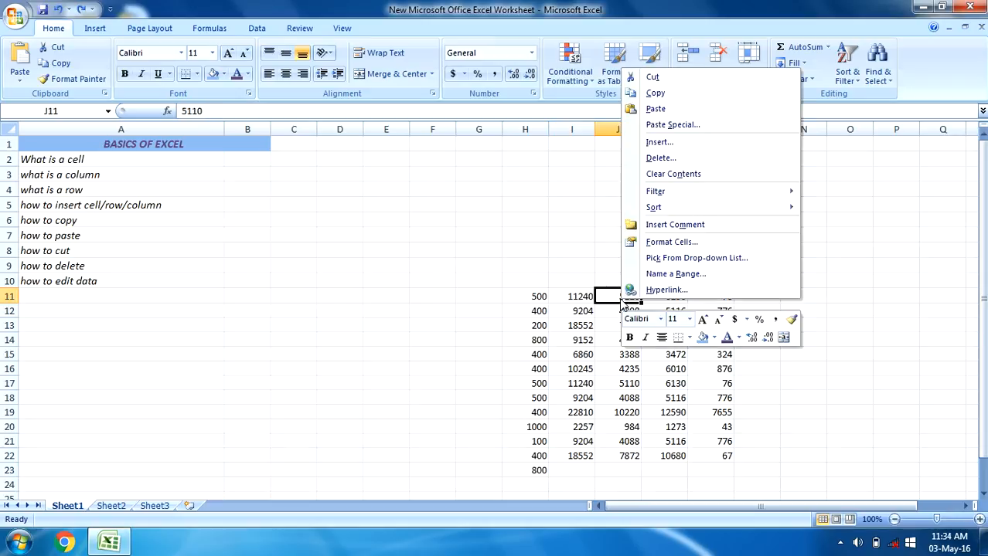
left_click(657, 143)
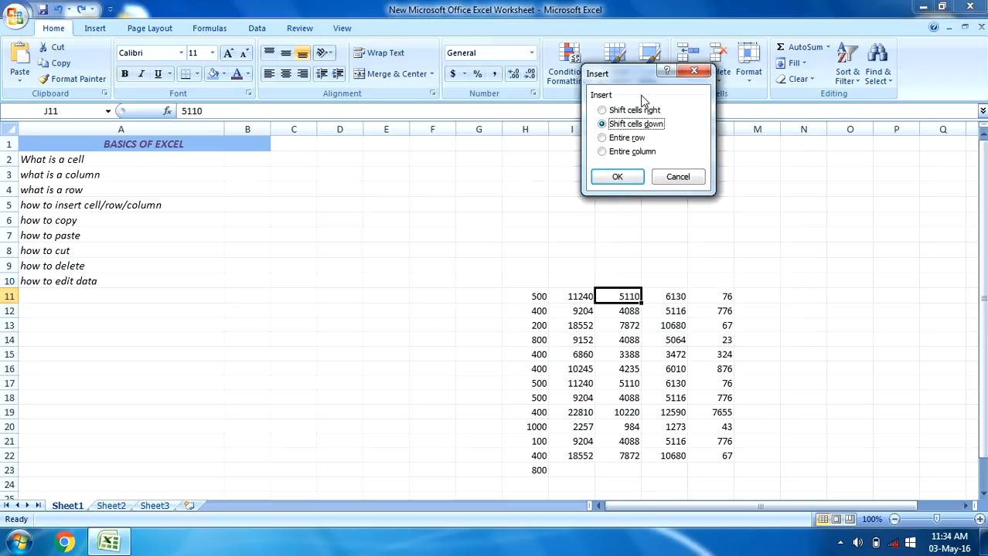
left_click(628, 152)
left_click(618, 176)
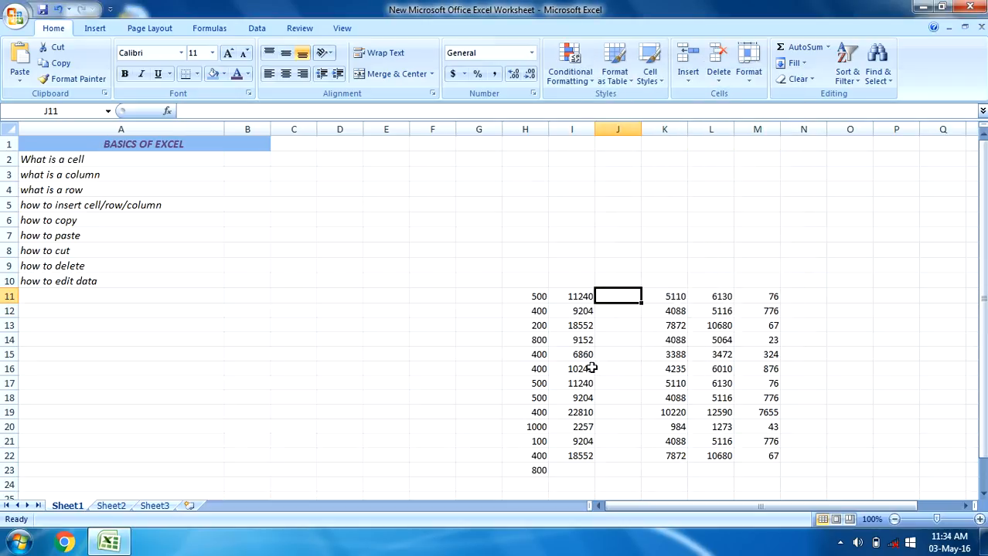
left_click(620, 129)
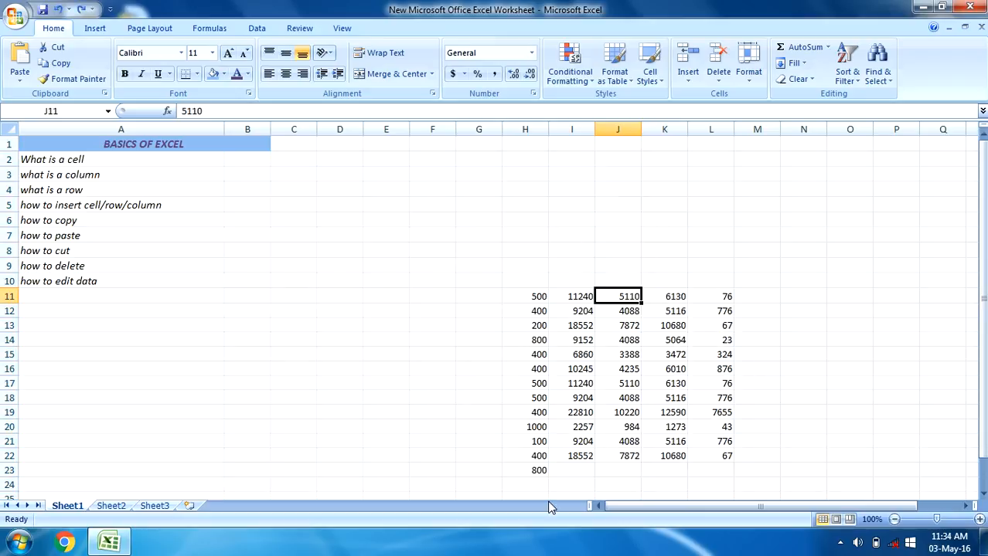
Select the "how to copy" topic in A6 and copy range H11:K15 of the number table
left_click(85, 221)
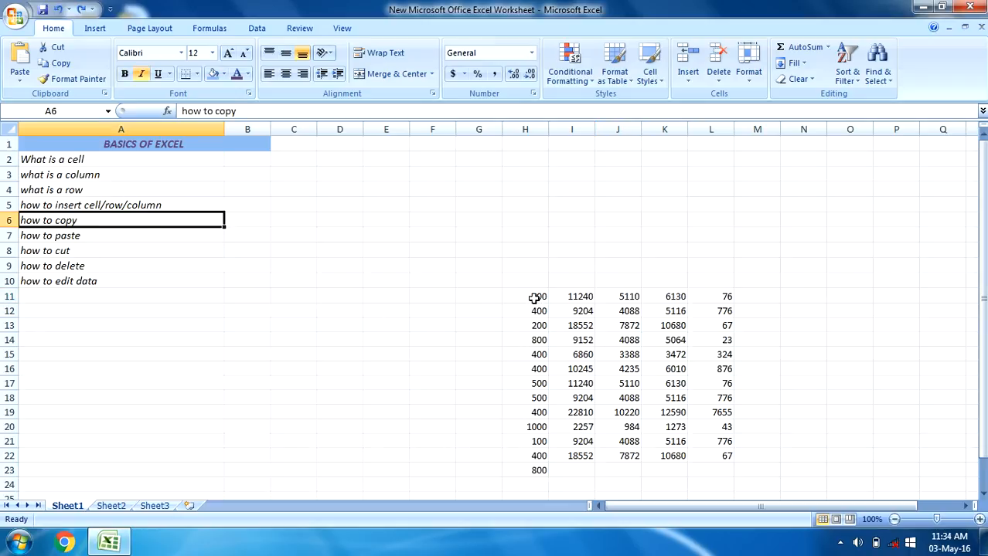
left_click_drag(534, 298, 615, 333)
left_click(578, 336)
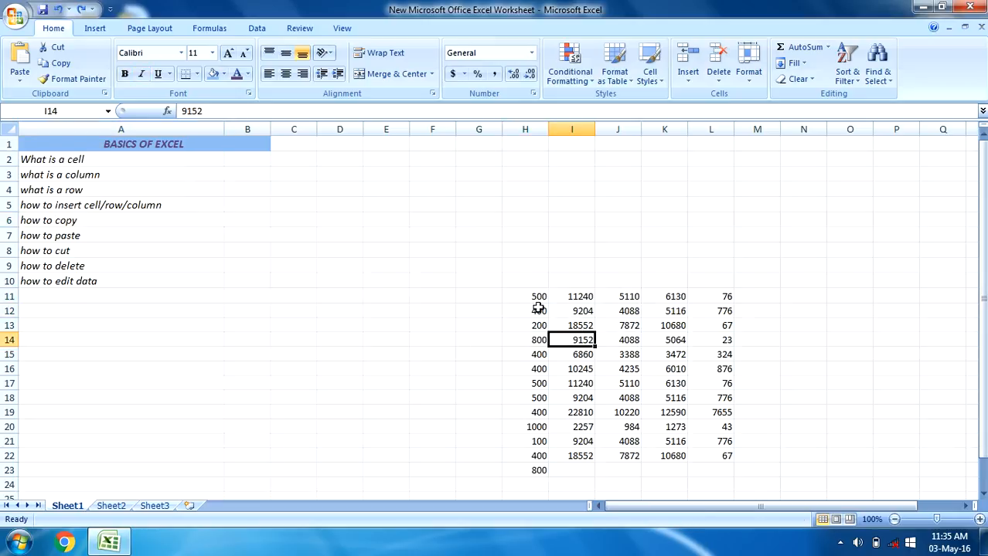
left_click_drag(528, 297, 662, 351)
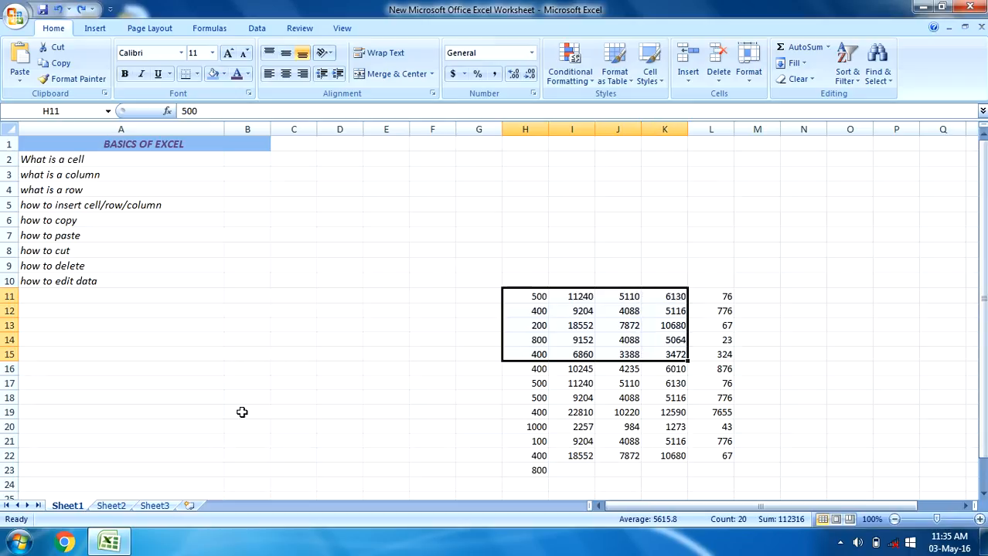
right_click(561, 321)
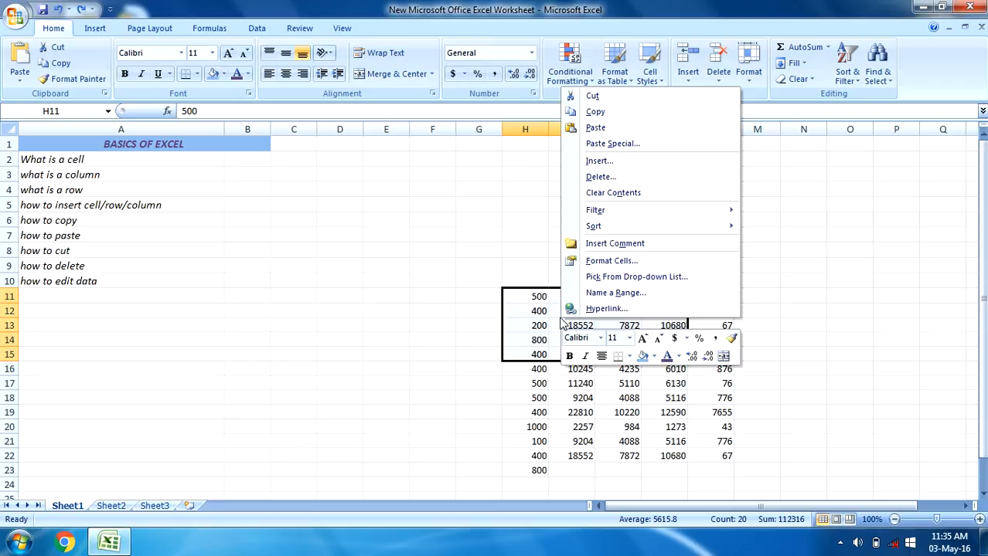
left_click(596, 116)
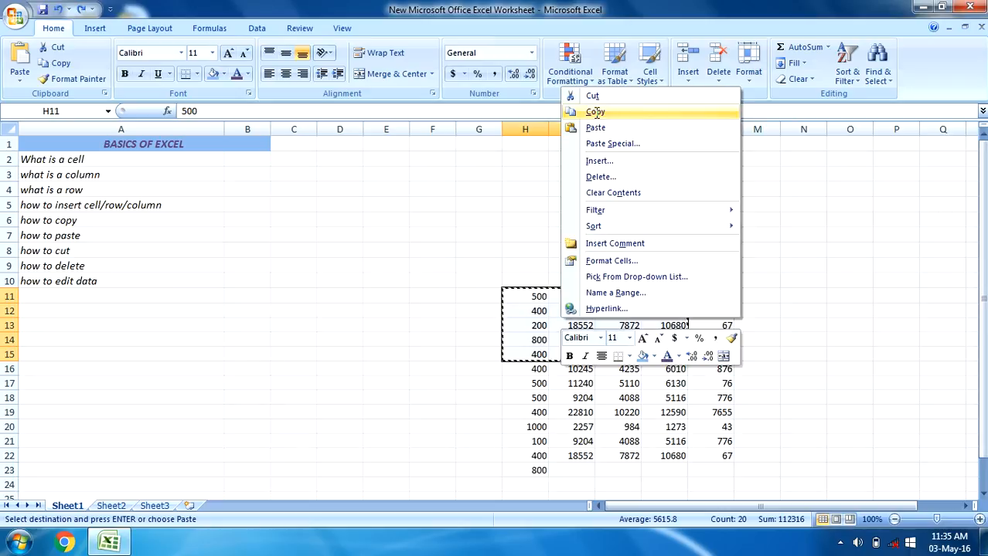
Paste the copied range at H3 above the number table and clear the copy marquee
left_click(523, 172)
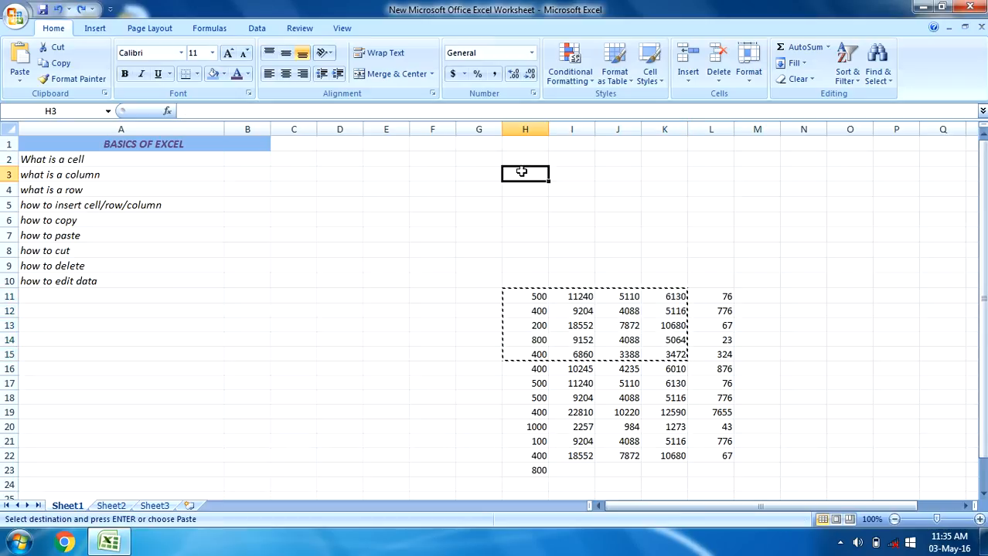
right_click(522, 172)
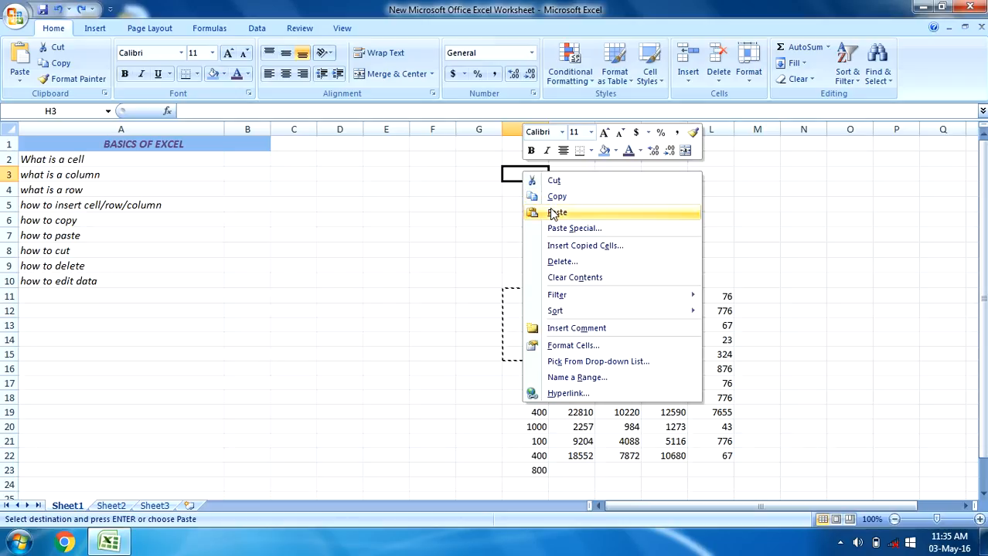
left_click(556, 213)
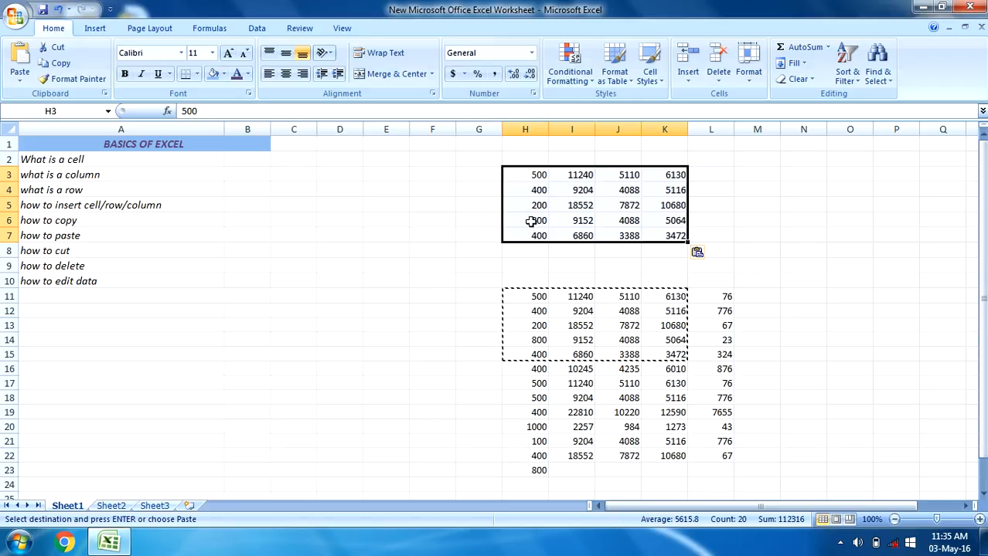
left_click(562, 217)
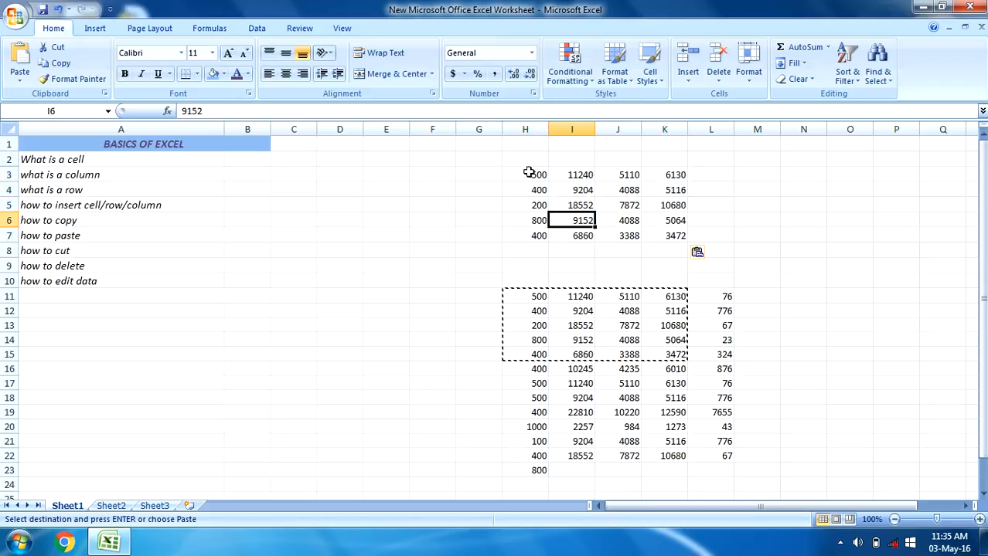
key("Escape")
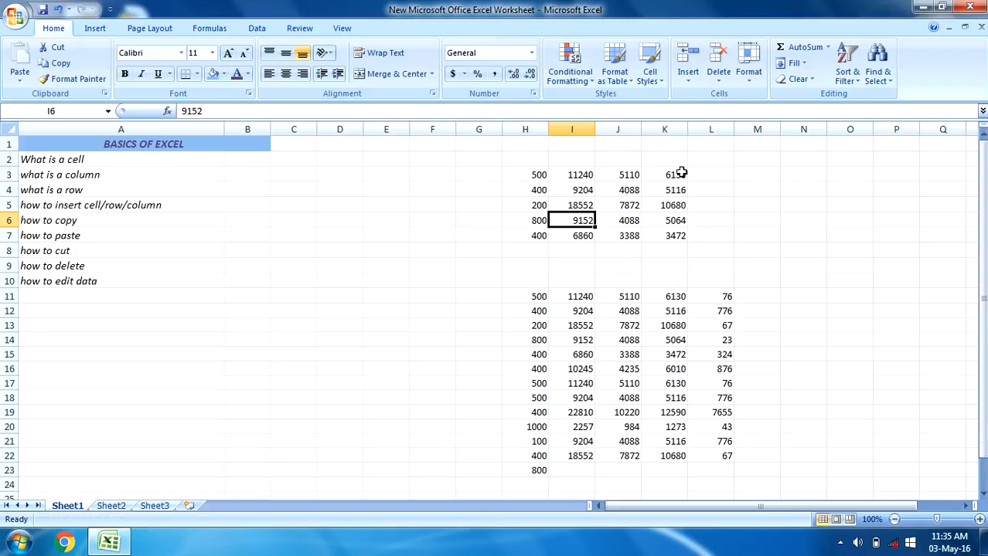
Cut the pasted block H3:K7 and paste it at C14
left_click(530, 176)
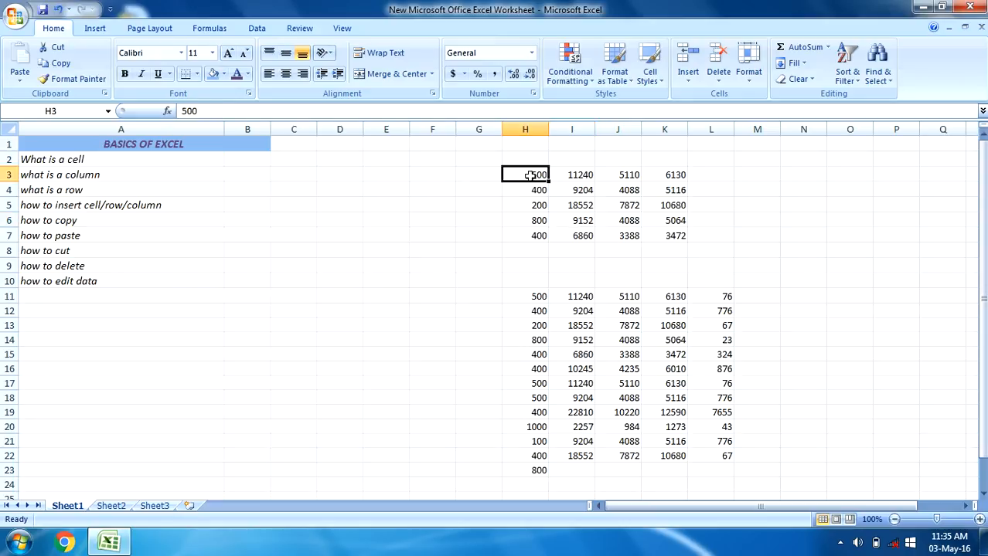
mouse_move(531, 176)
left_mouse_down()
mouse_move(670, 222)
mouse_move(666, 236)
mouse_move(656, 243)
mouse_move(481, 158)
mouse_move(536, 177)
left_mouse_up()
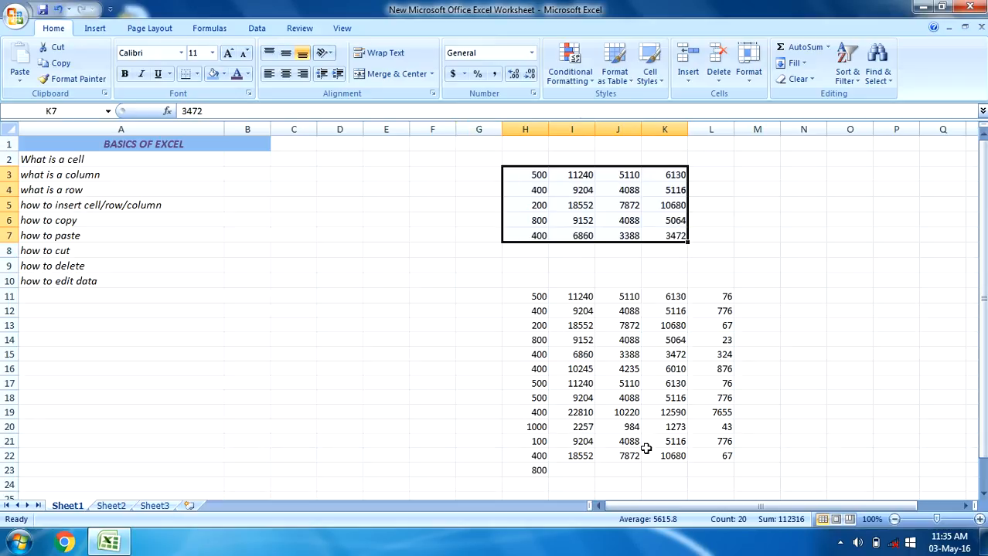
right_click(658, 199)
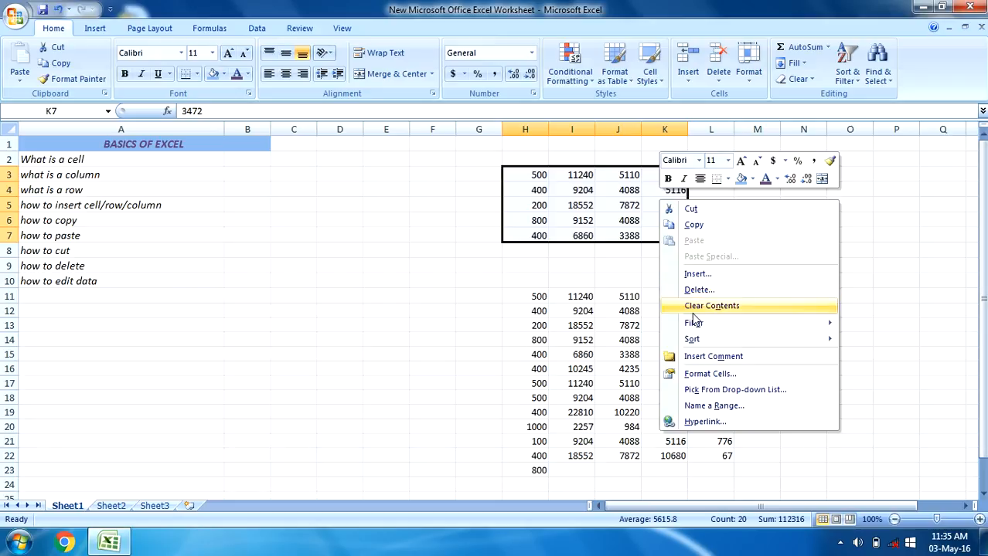
left_click(688, 212)
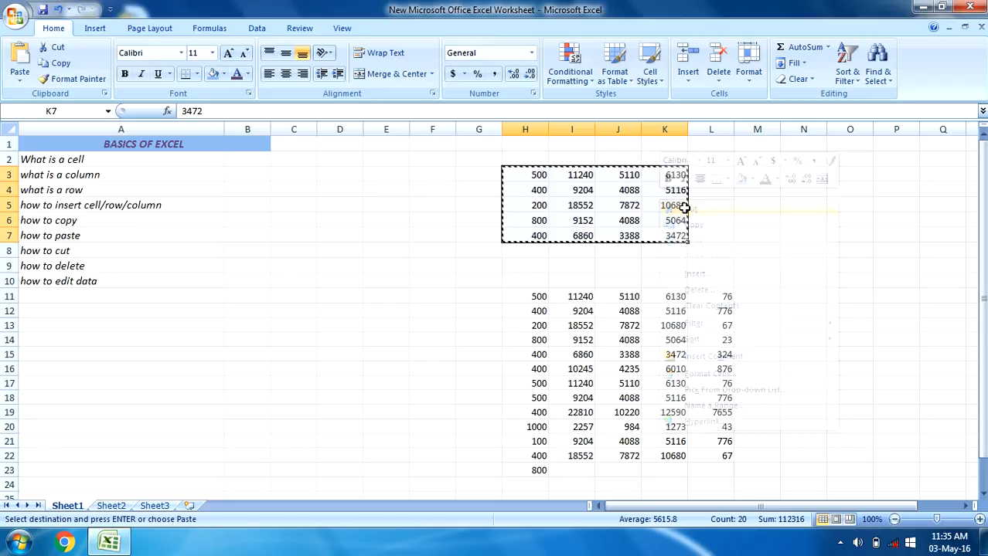
left_click(275, 347)
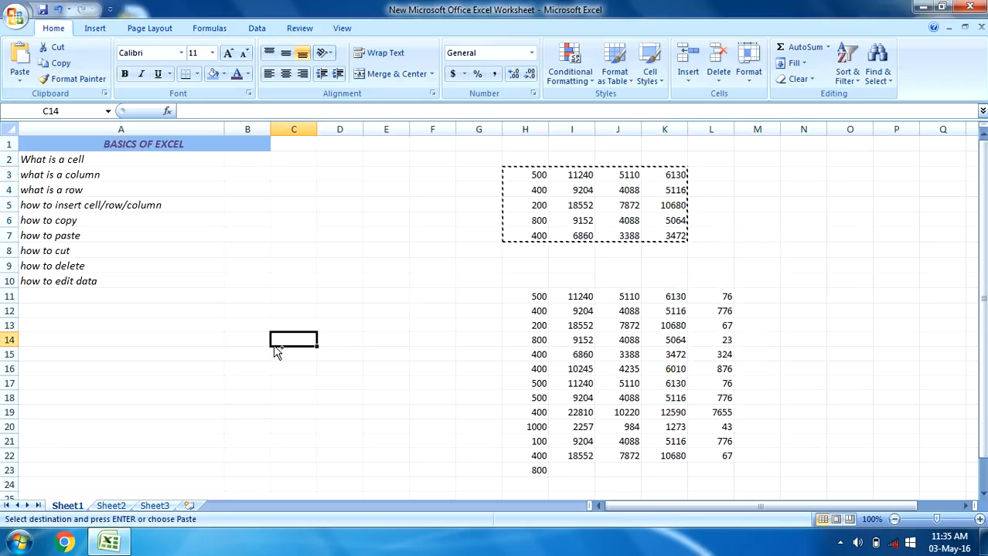
key("ctrl+v")
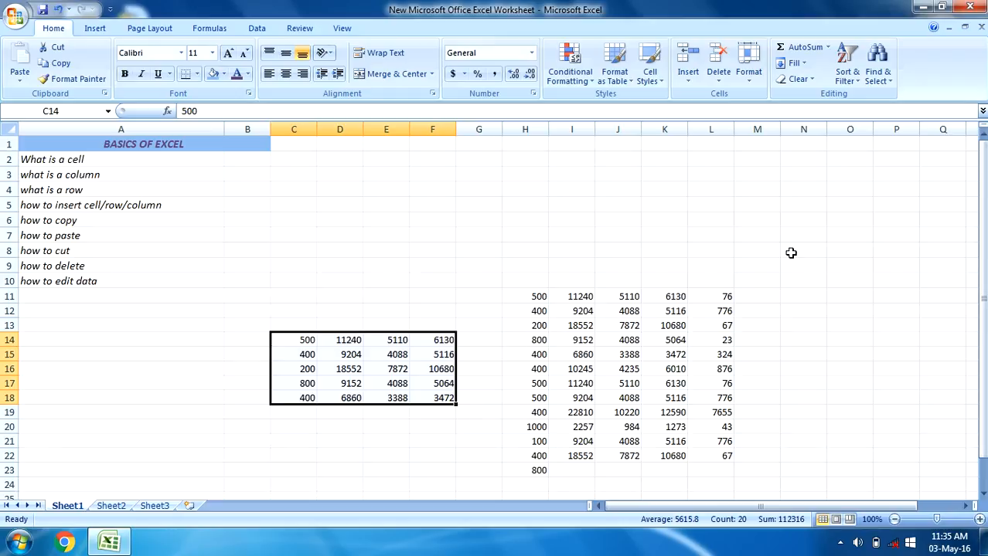
Move the block C14:F18 to M3 by cutting and pasting it
key("ctrl+c")
left_click(751, 174)
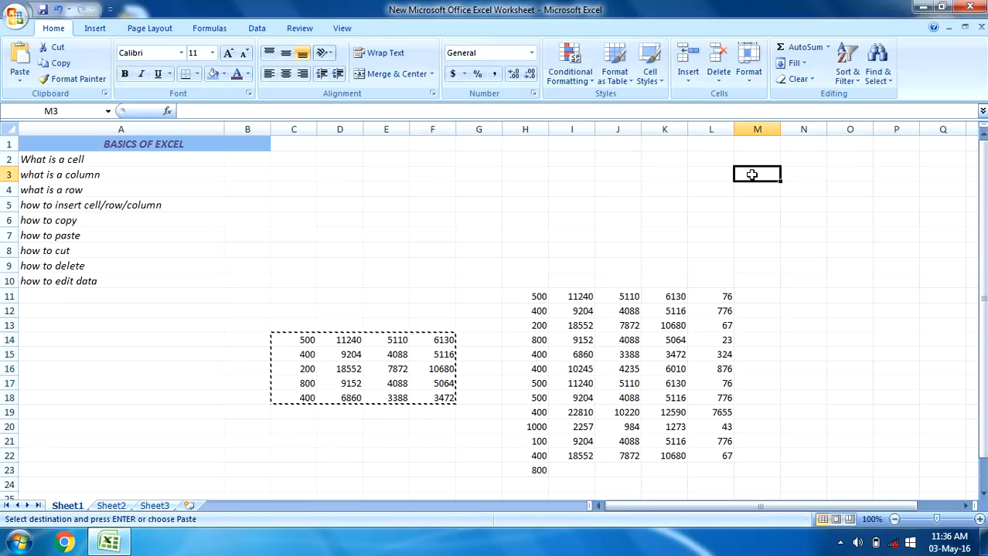
right_click(751, 175)
left_click(781, 216)
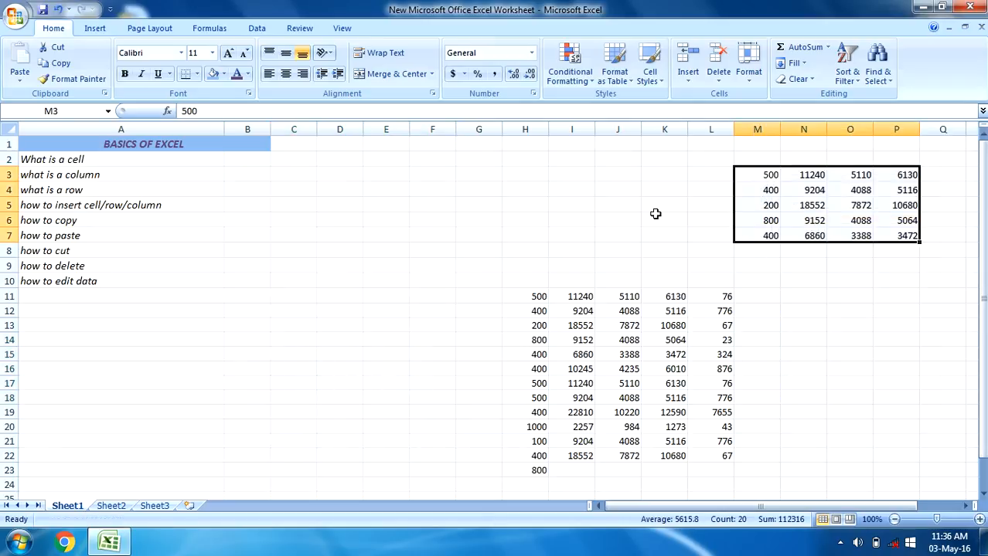
Go to the "how to delete" topic in A9, clear cell M3, and dismiss the Windows color scheme message
left_click(648, 216)
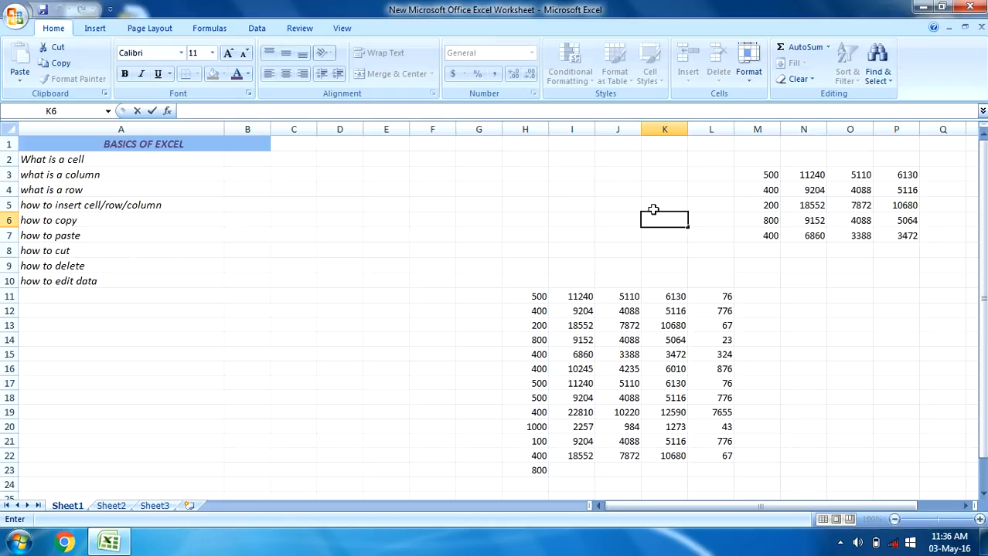
left_click(77, 270)
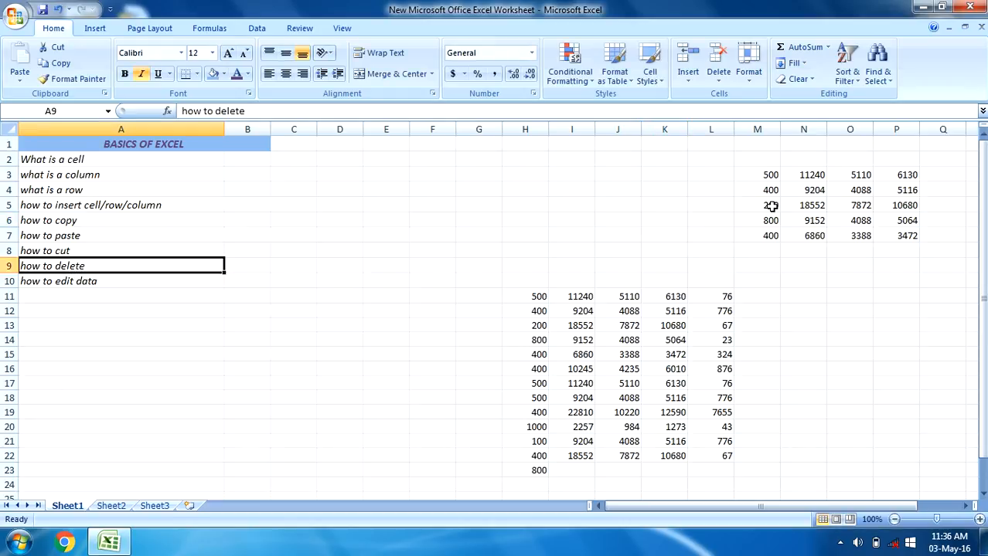
left_click(772, 174)
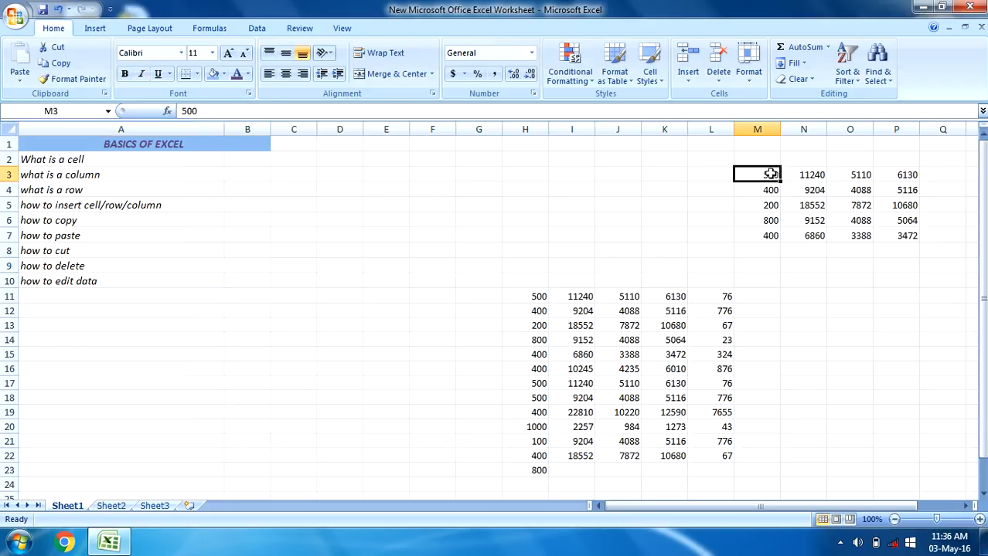
key("Delete")
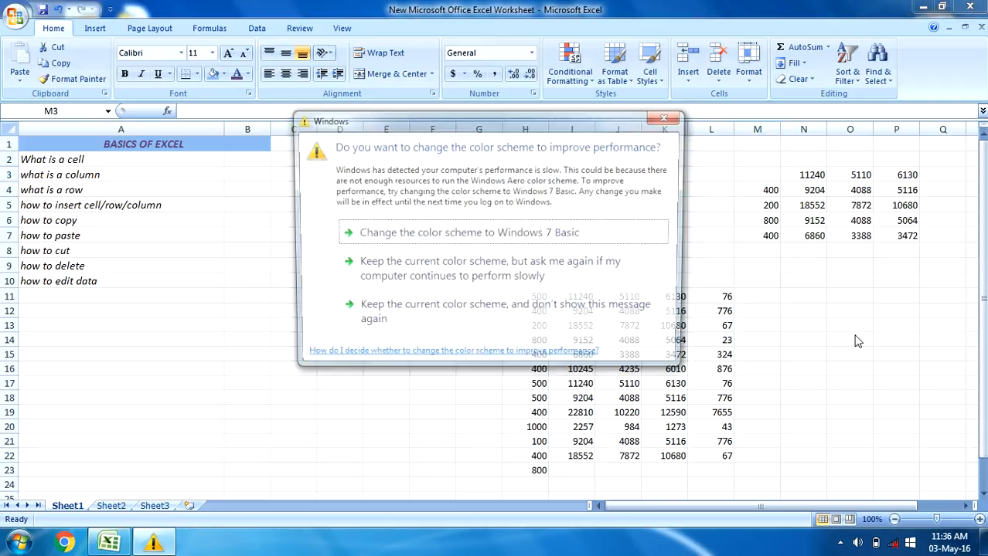
key("Escape")
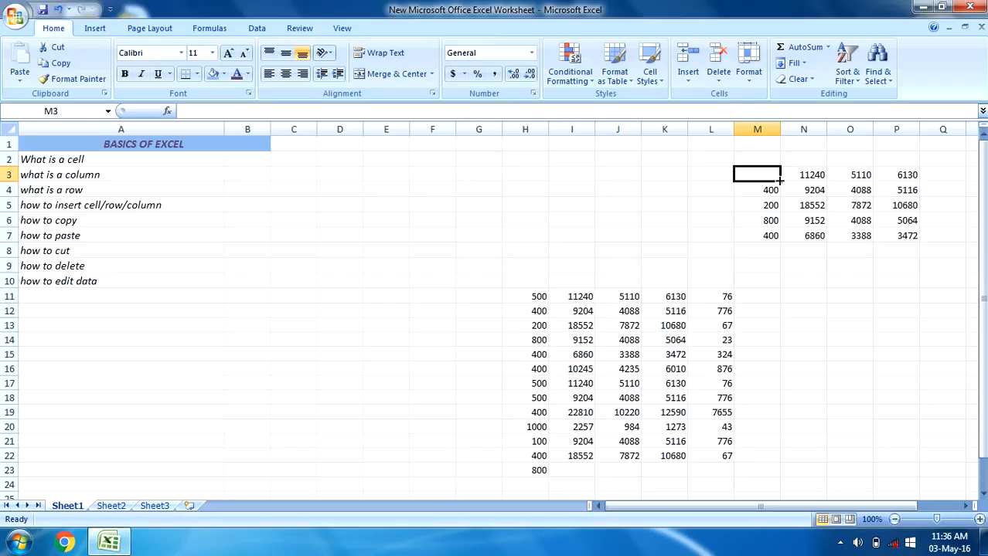
Select the range M3:O6 and delete its contents
mouse_move(780, 181)
left_mouse_down()
mouse_move(821, 182)
mouse_move(875, 224)
mouse_move(765, 183)
left_mouse_up()
key("shift+Right")
key("shift+Right")
key("shift+Right")
key("shift+Right")
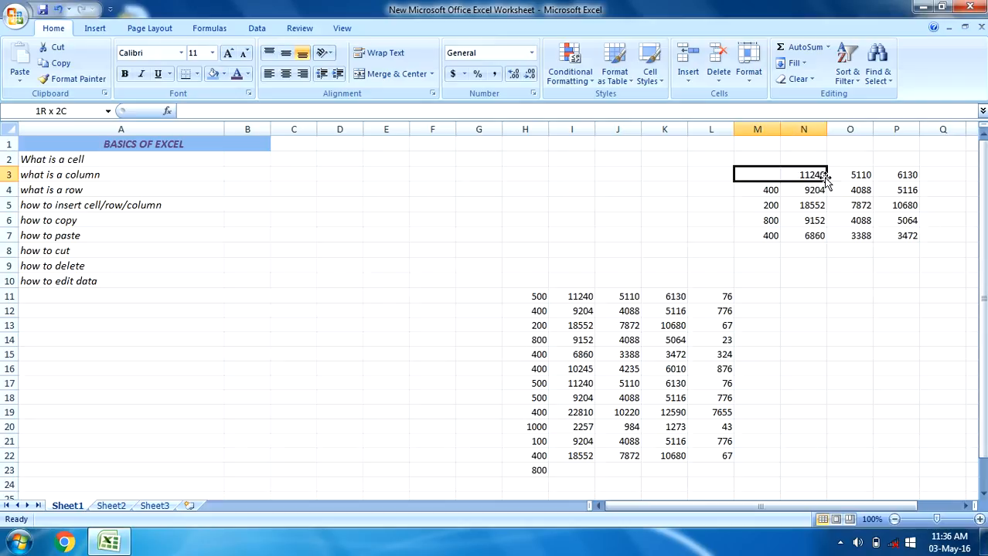
key("shift+Left")
key("shift+Left")
key("shift+Left")
key("shift+Down")
key("shift+Right")
key("shift+Down")
key("shift+Down")
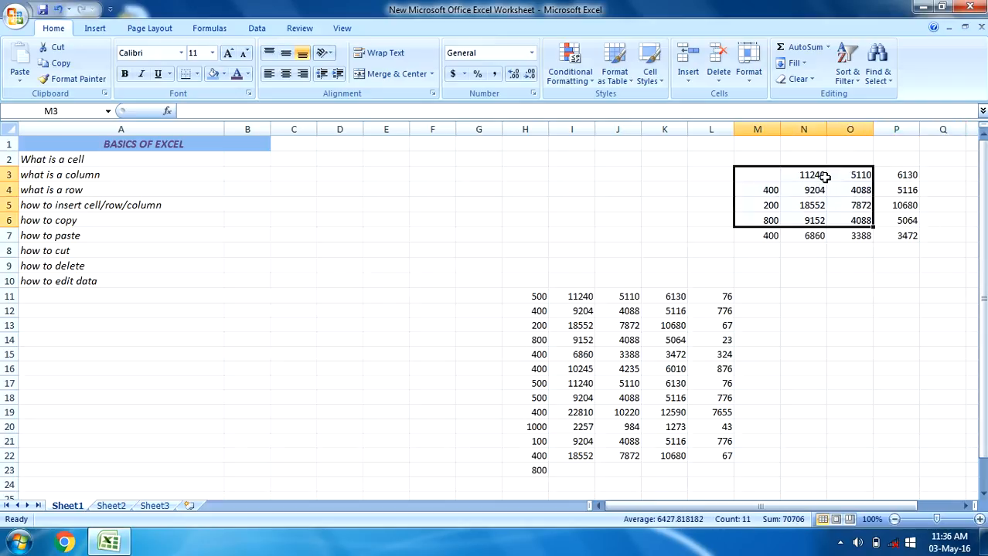
key("Delete")
left_click(646, 216)
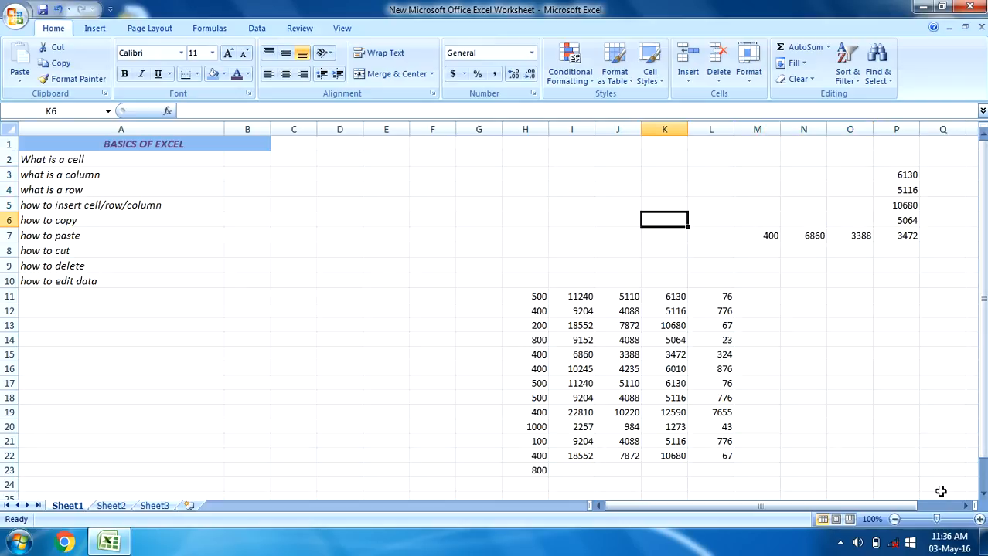
Delete the remaining values of the moved block in column P and row 7
left_click(884, 231)
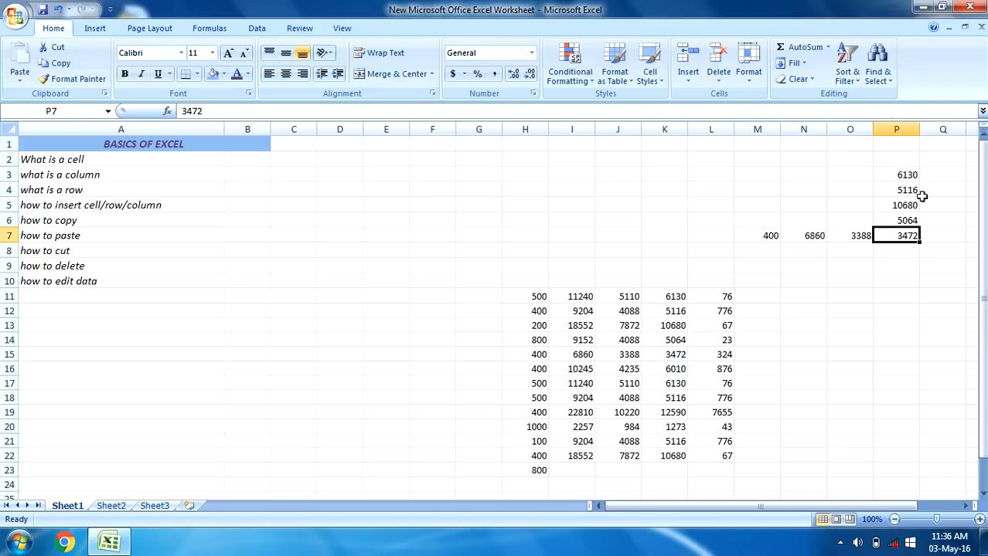
left_click_drag(917, 160, 736, 268)
key("Delete")
left_click(318, 266)
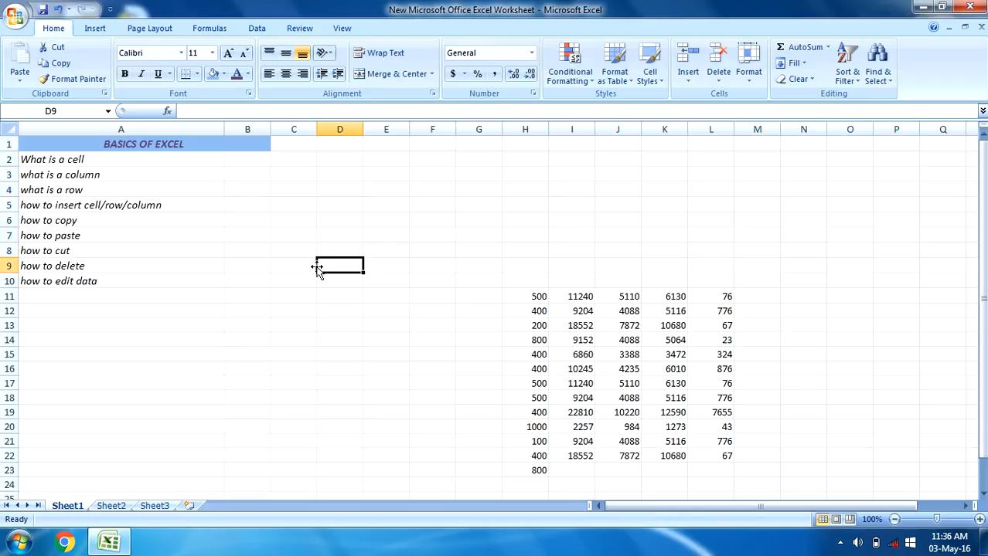
Go to the "how to edit data" topic in A10 and enter BASICS OF EXCEL in H5
left_click(103, 284)
left_click(321, 342)
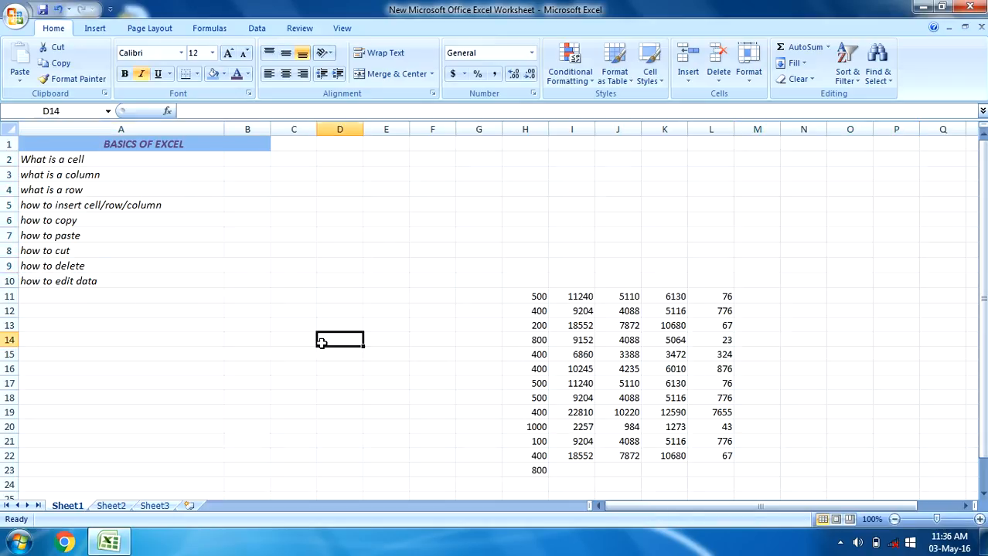
left_click(537, 212)
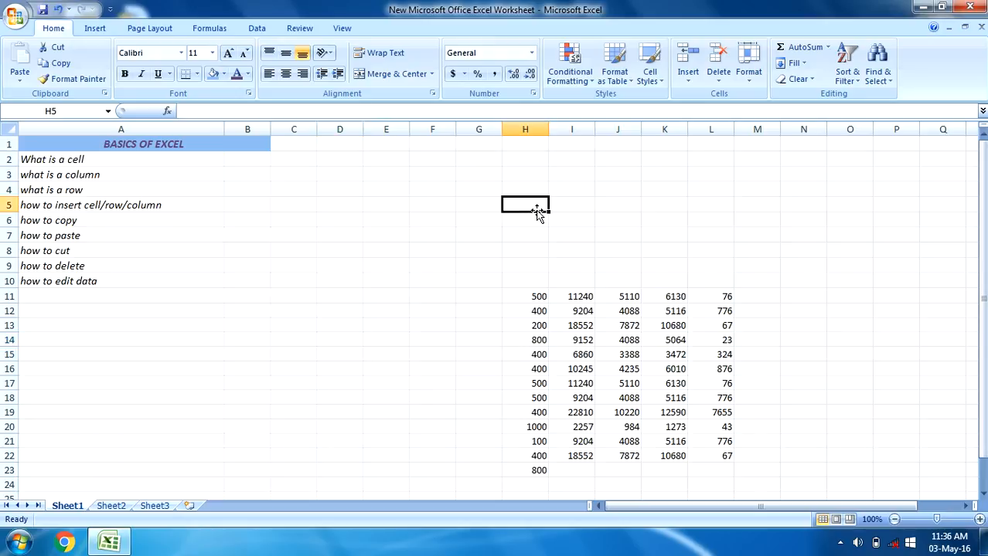
type("BASICS")
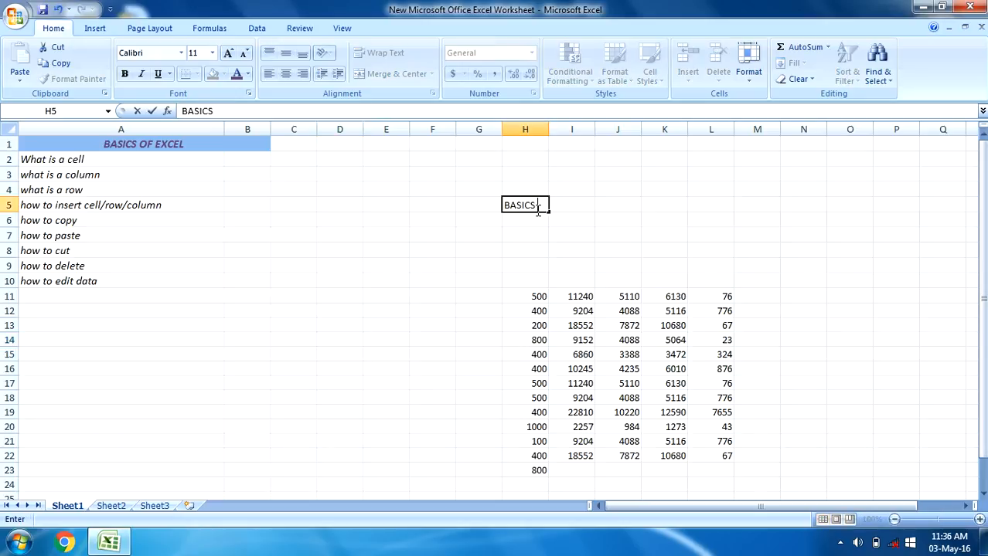
type(" OF EXCEL")
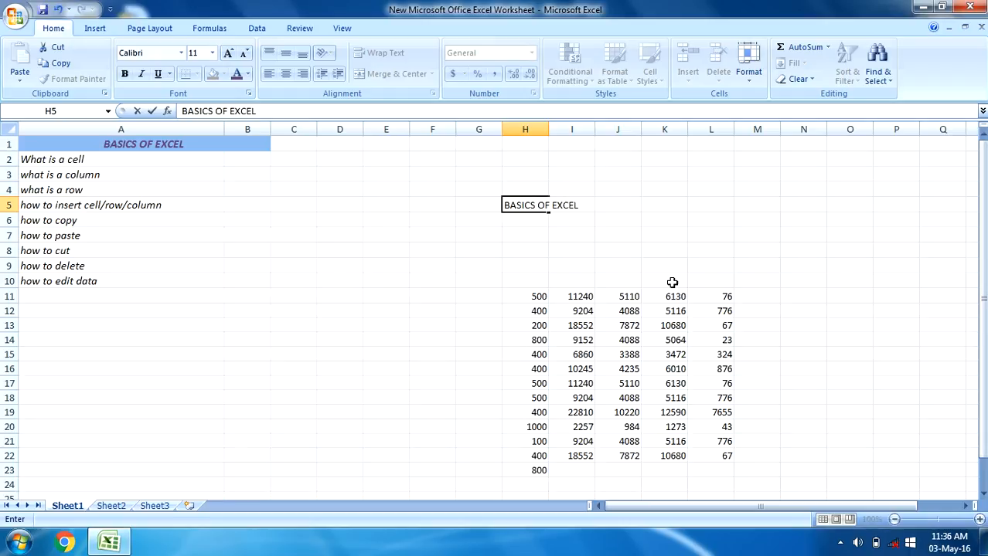
left_click(672, 282)
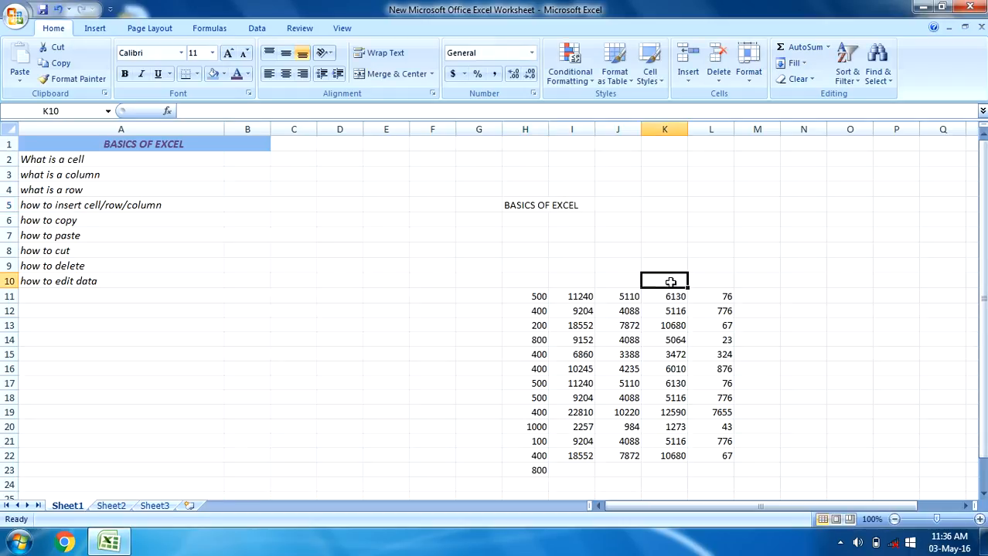
AutoFit column H to the width of the text in H5
left_click(591, 205)
left_click(528, 204)
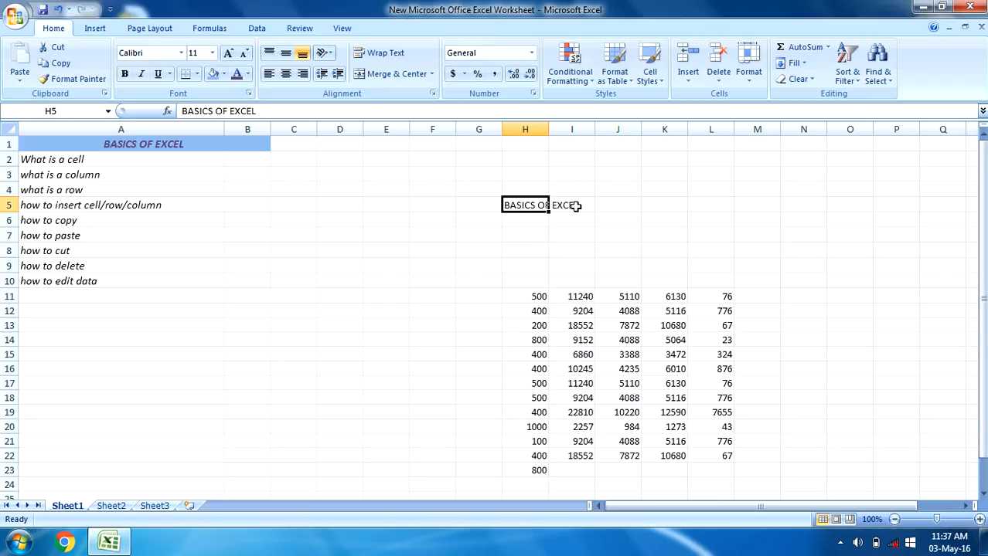
double_click(548, 129)
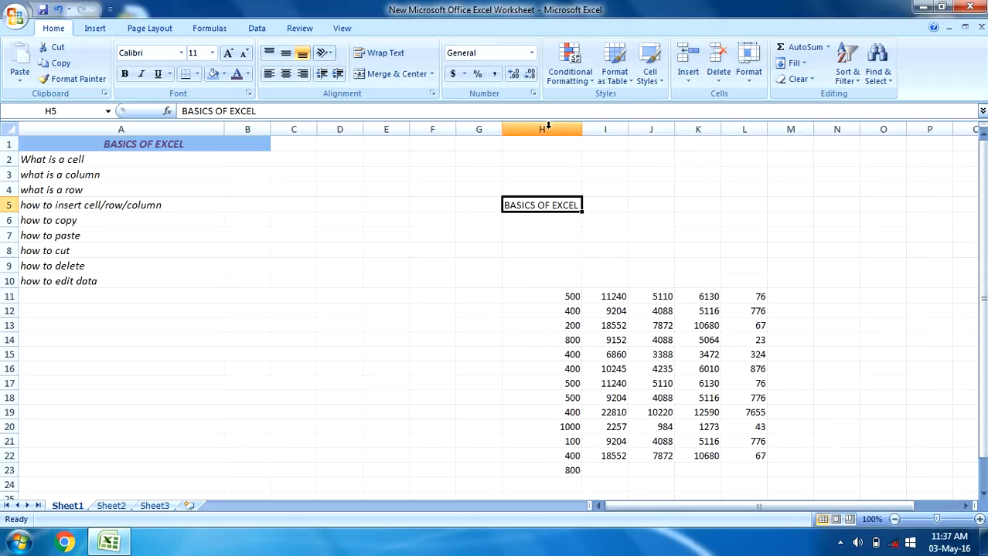
Remove the word OF from the text in H5 so it reads BASICS EXCEL
left_click(536, 271)
left_click(562, 203)
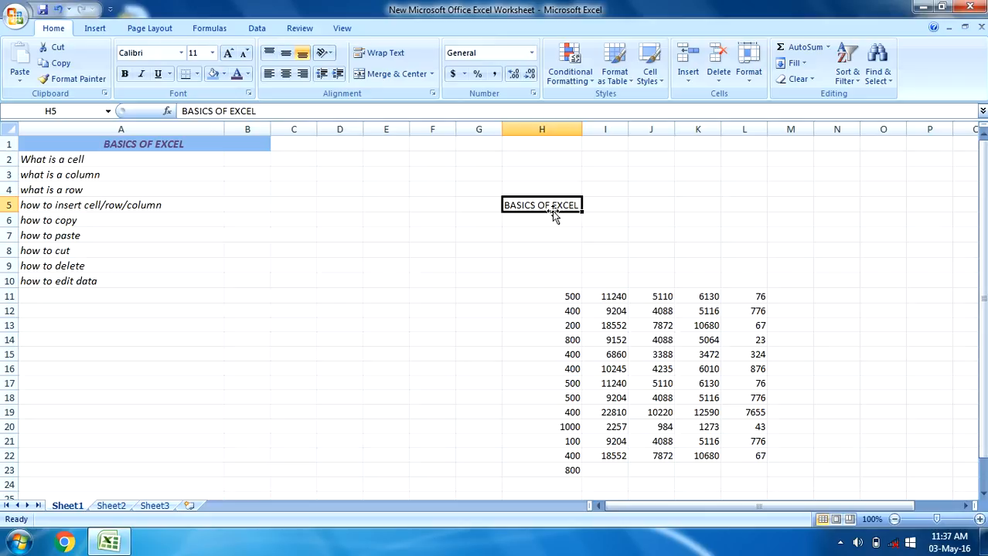
double_click(551, 205)
double_click(544, 205)
key("Delete")
left_click(584, 220)
left_click(550, 208)
key("Escape")
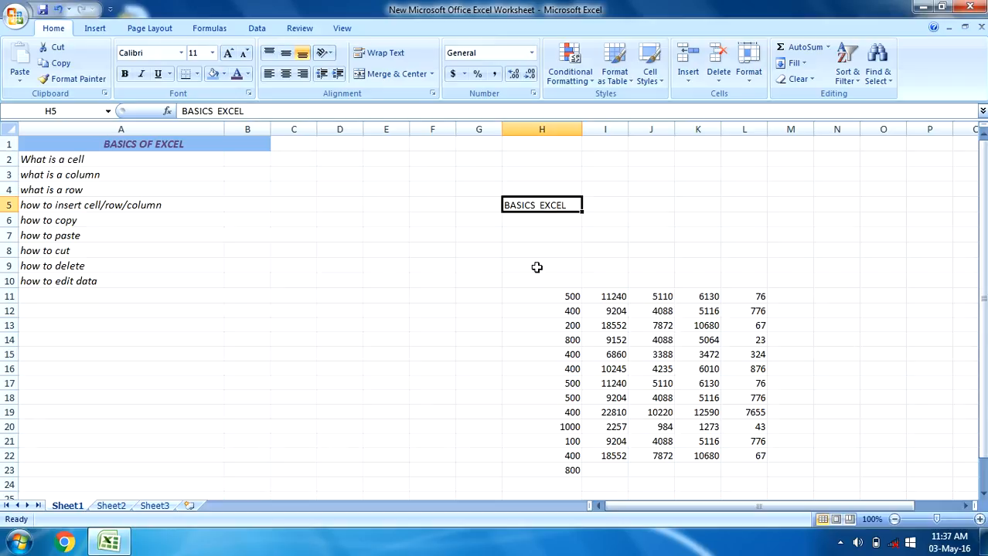
Edit H5 directly in the cell to add OF before EXCEL, and undo the edit
double_click(546, 205)
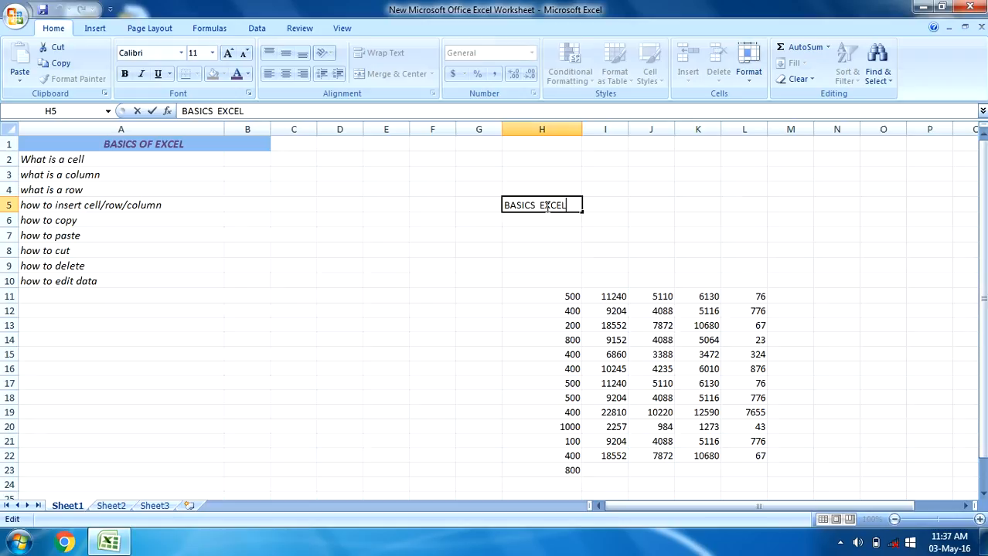
key("Left")
key("Left")
key("Left")
key("Left")
key("Left")
type("OF")
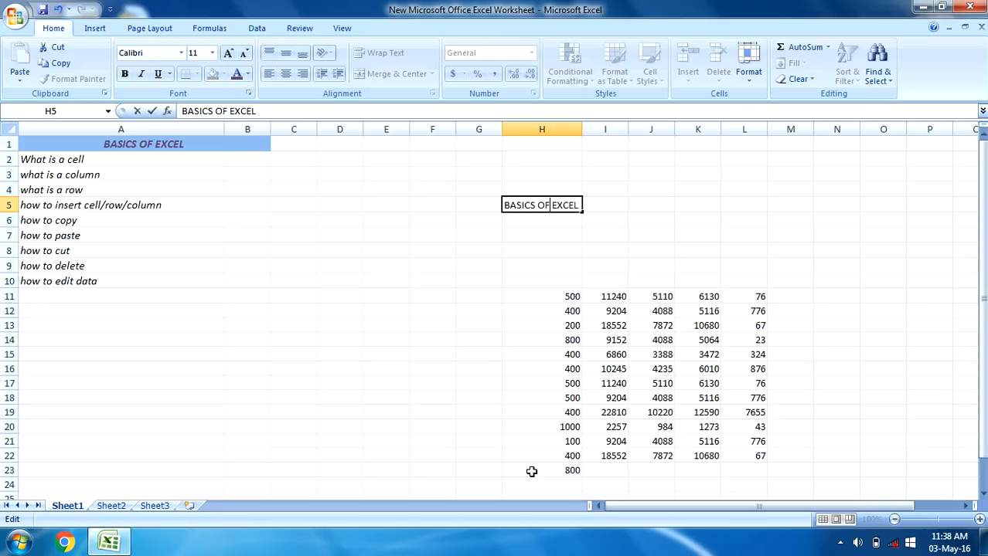
key("Return")
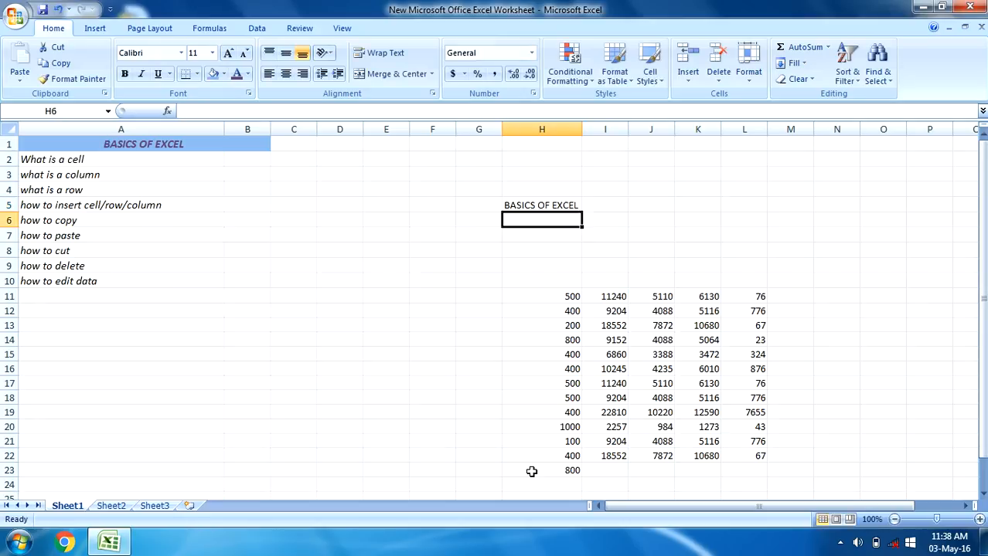
key("ctrl+z")
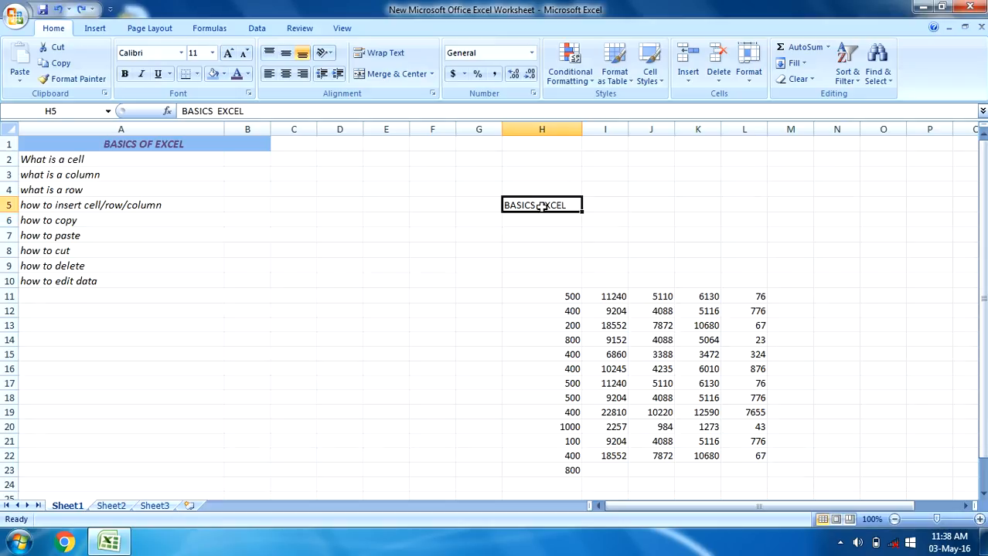
Add OF between BASICS and EXCEL in H5 using the formula bar, and undo the change
left_click(249, 111)
type("OO")
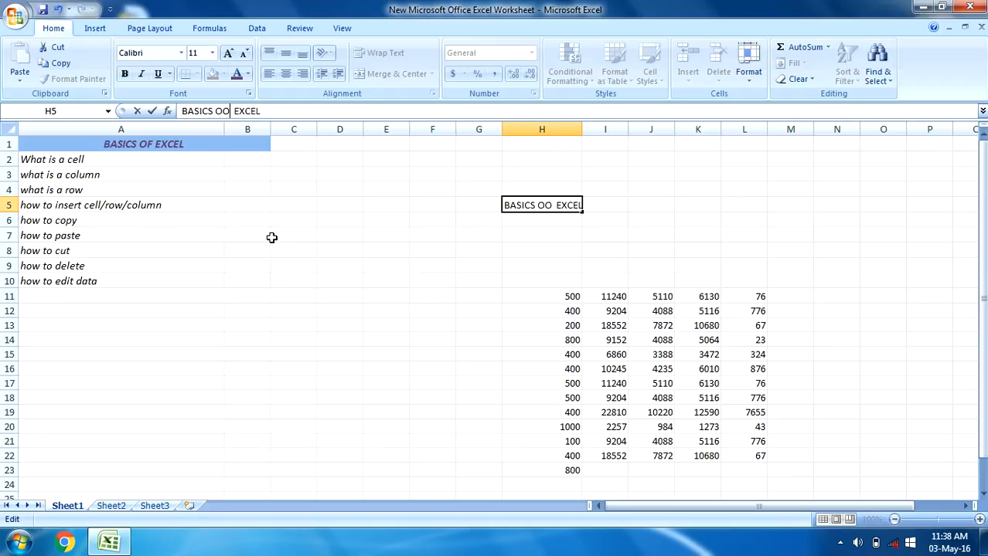
key("BackSpace")
type("F")
key("Return")
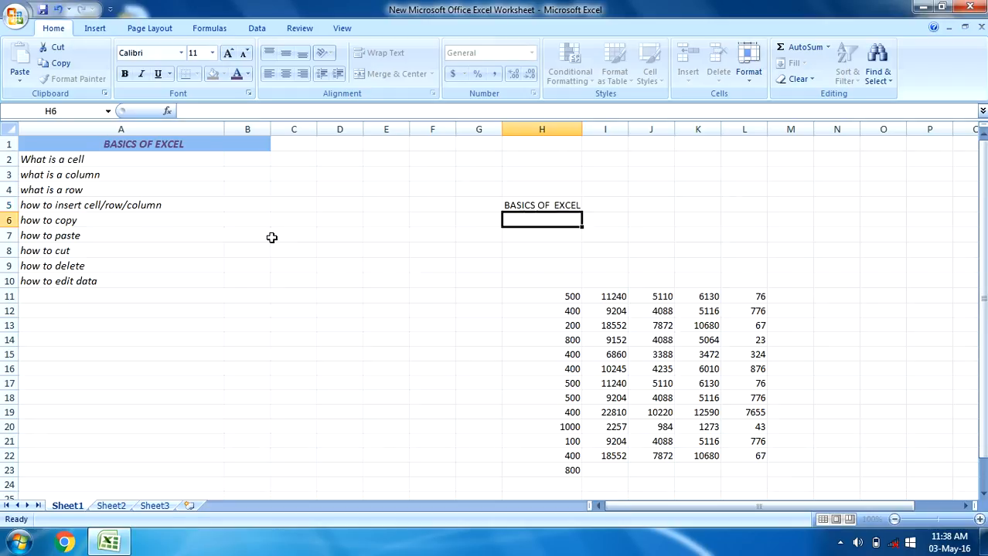
left_click(551, 205)
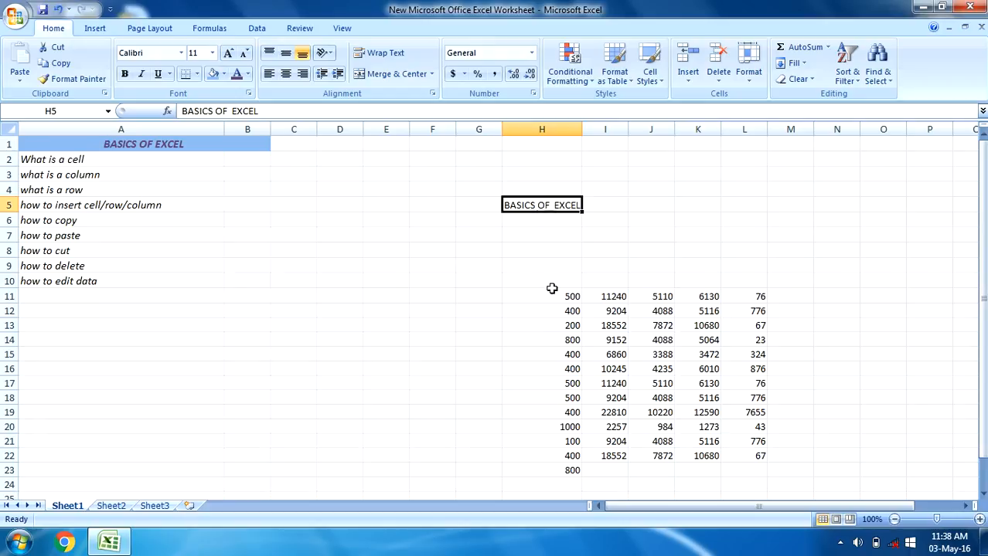
key("ctrl+z")
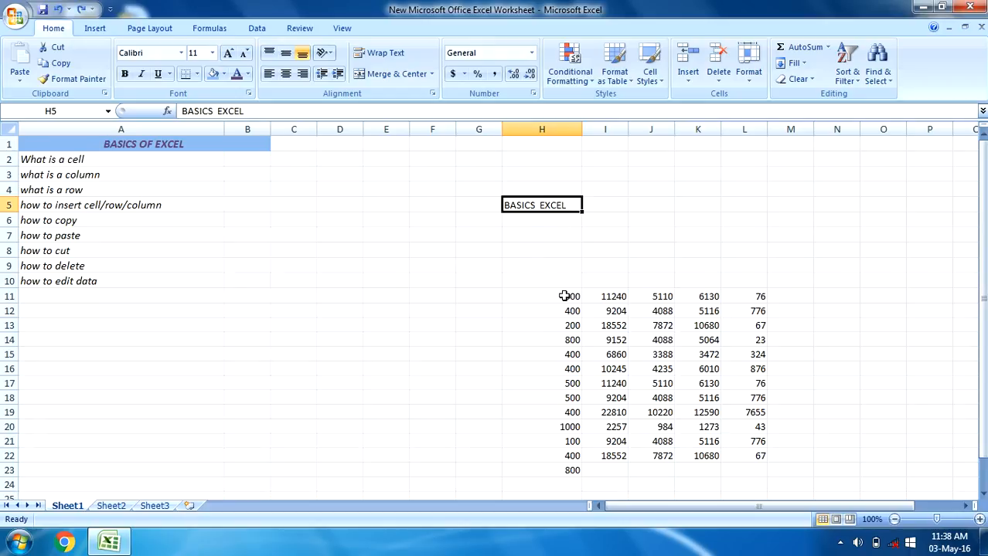
Place the text cursor between the two words inside H5, insert OF, and undo the insertion
left_click(564, 296)
left_click(562, 205)
double_click(562, 206)
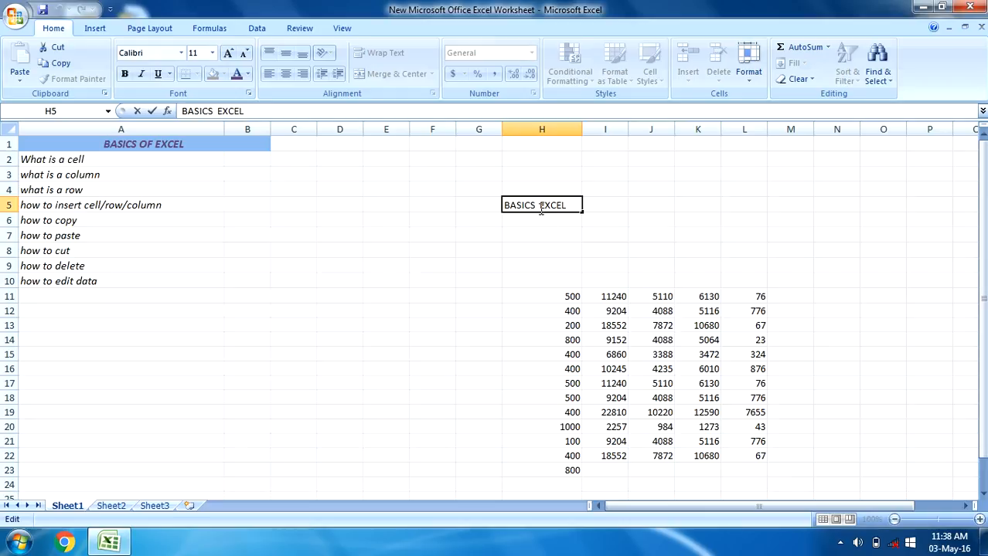
left_click(539, 205)
type("OF")
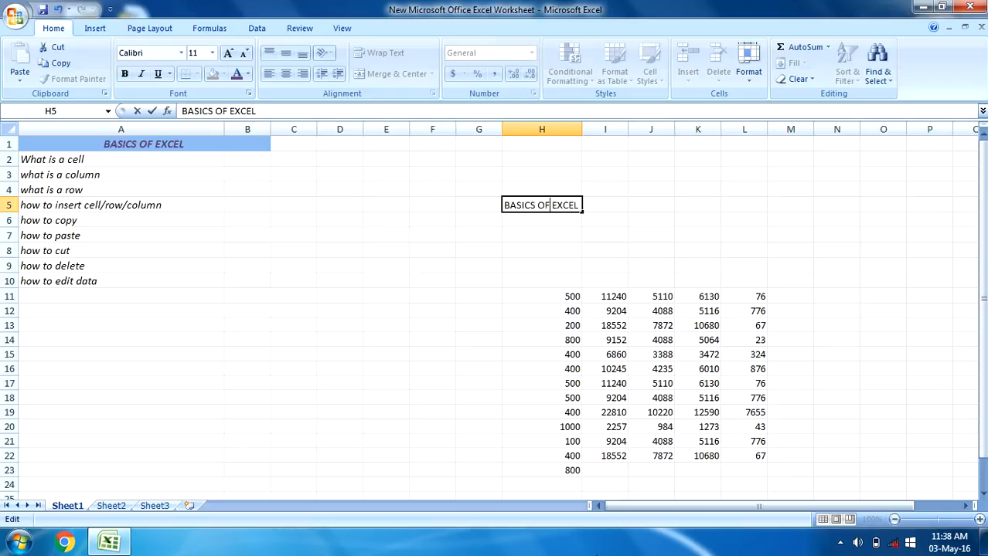
key("Return")
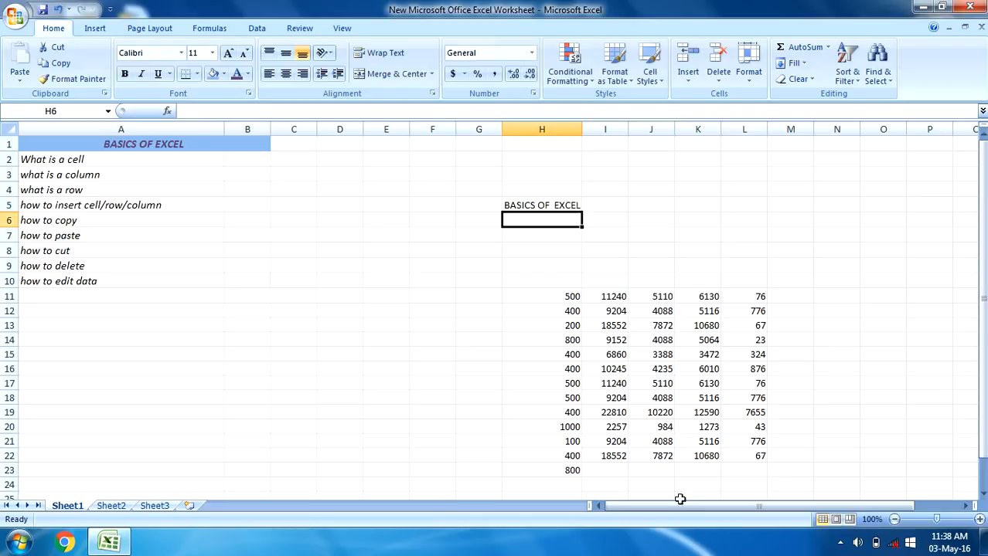
key("ctrl+z")
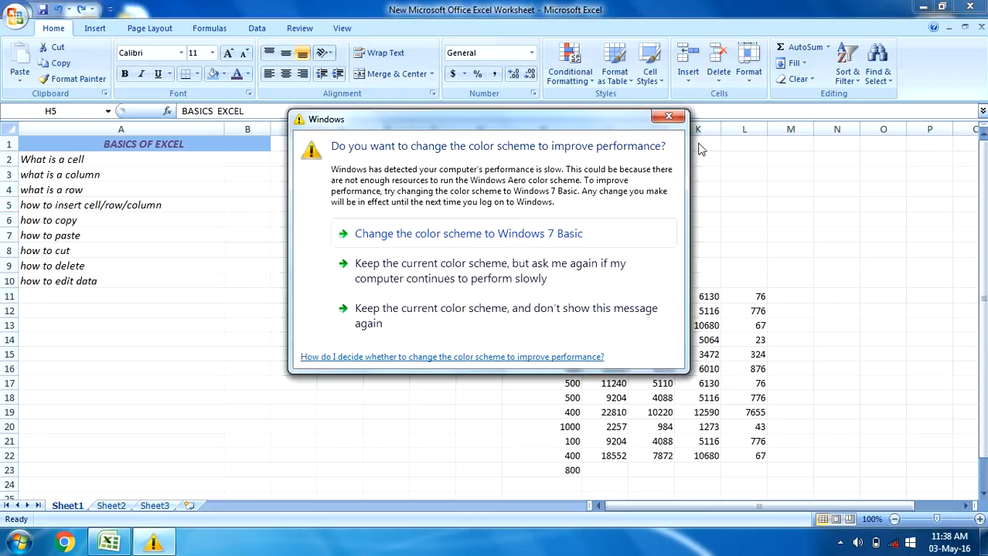
Dismiss the color scheme message, overwrite the whole content of H5 with OF, and undo the replacement
left_click(668, 116)
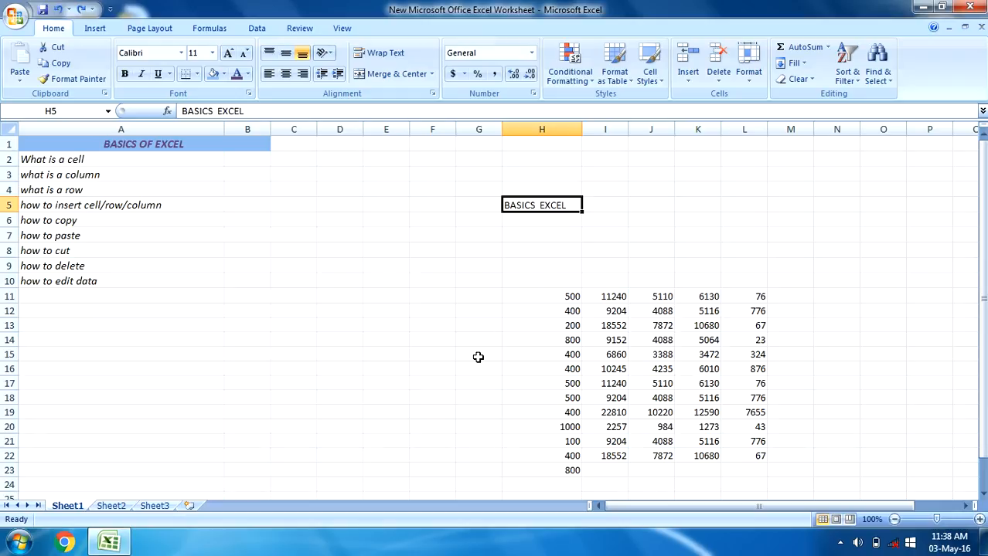
type("OF")
left_click(569, 283)
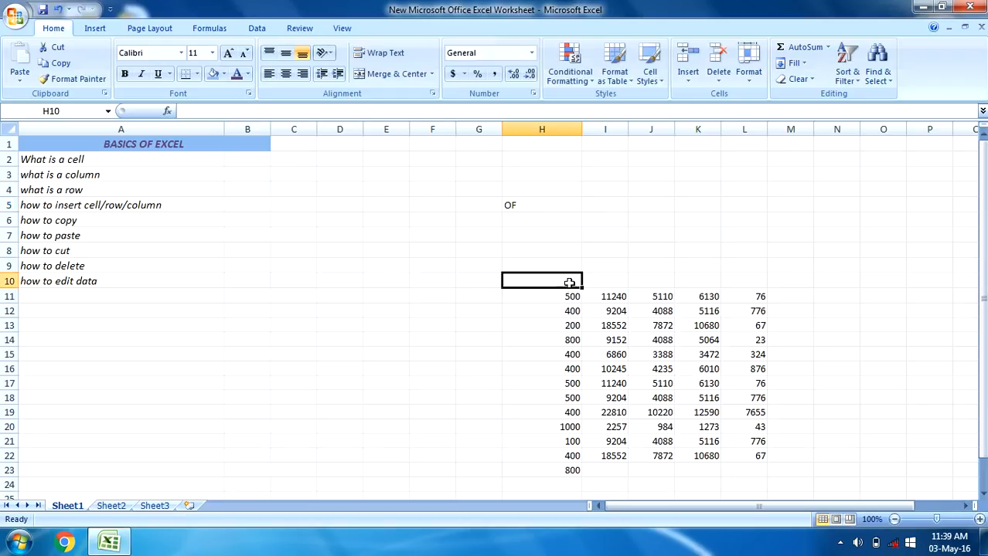
left_click(533, 208)
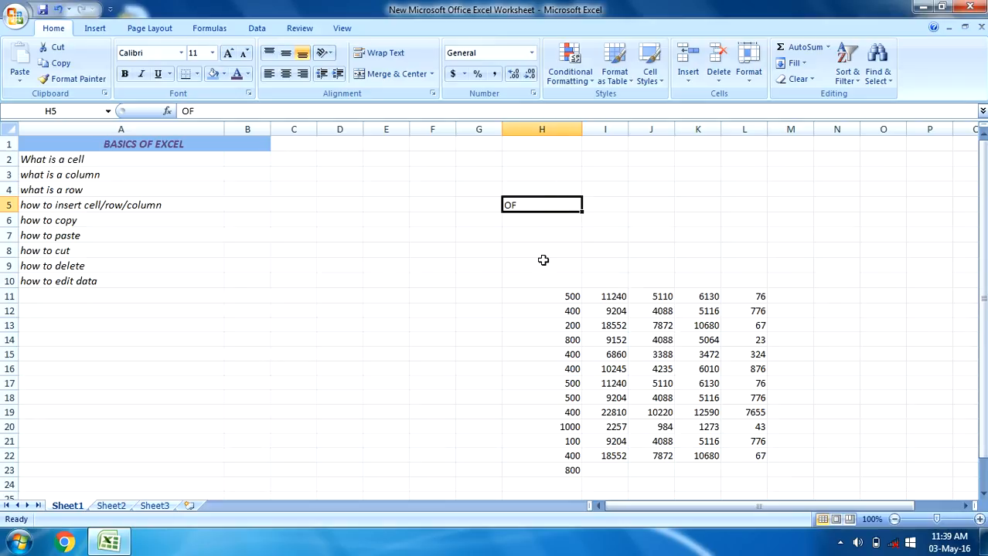
key("ctrl+z")
Insert OF between the words in H5 so it reads BASICS OF EXCEL, and confirm the entry
double_click(541, 205)
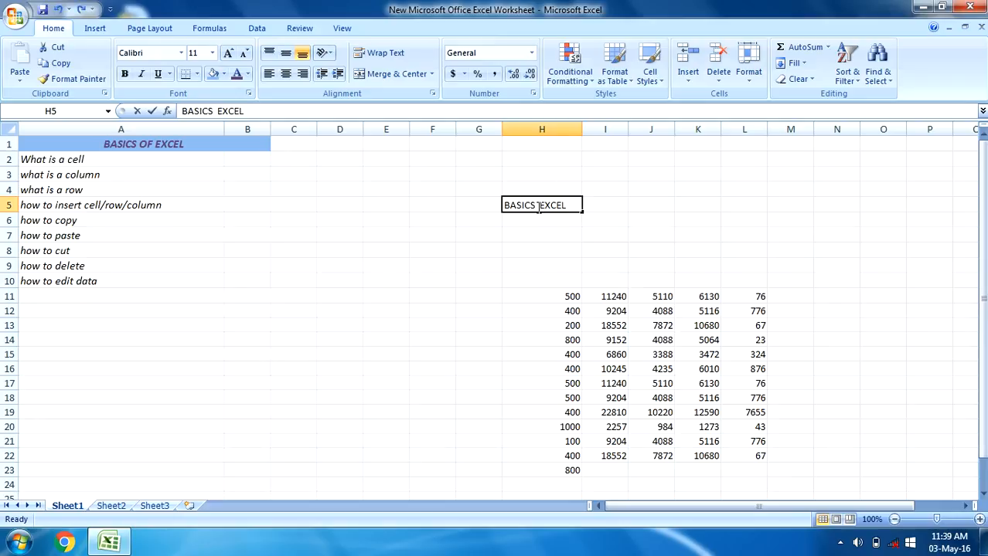
type("OF")
key("Return")
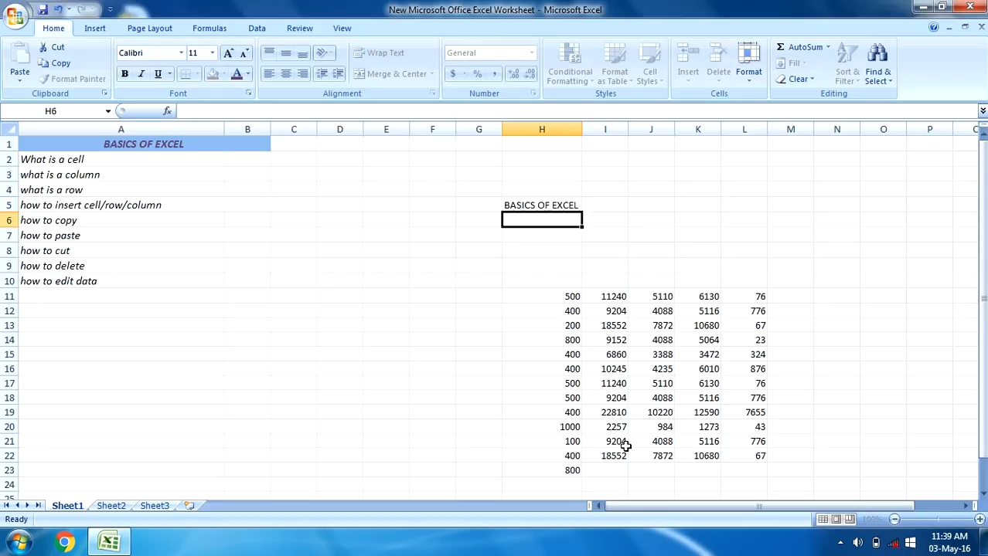
left_click(458, 382)
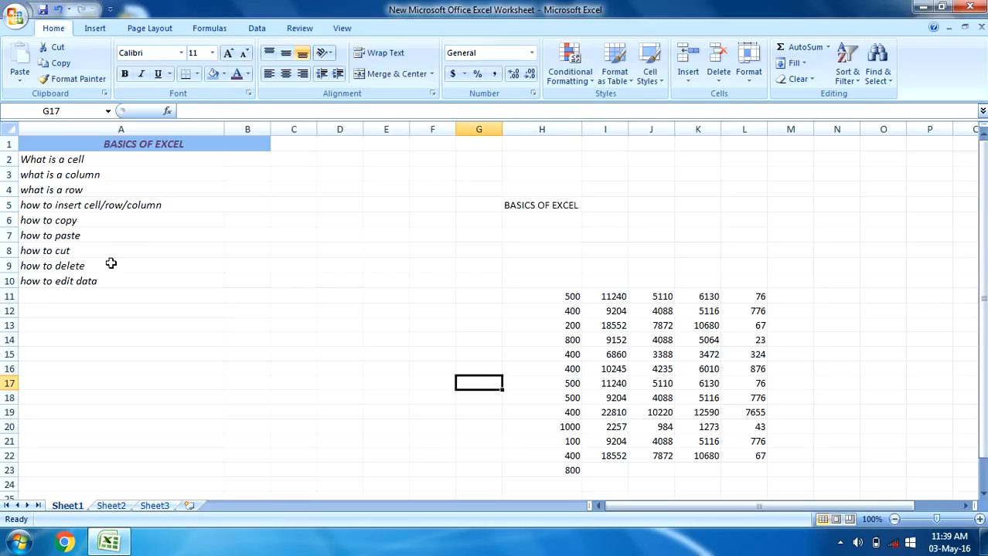